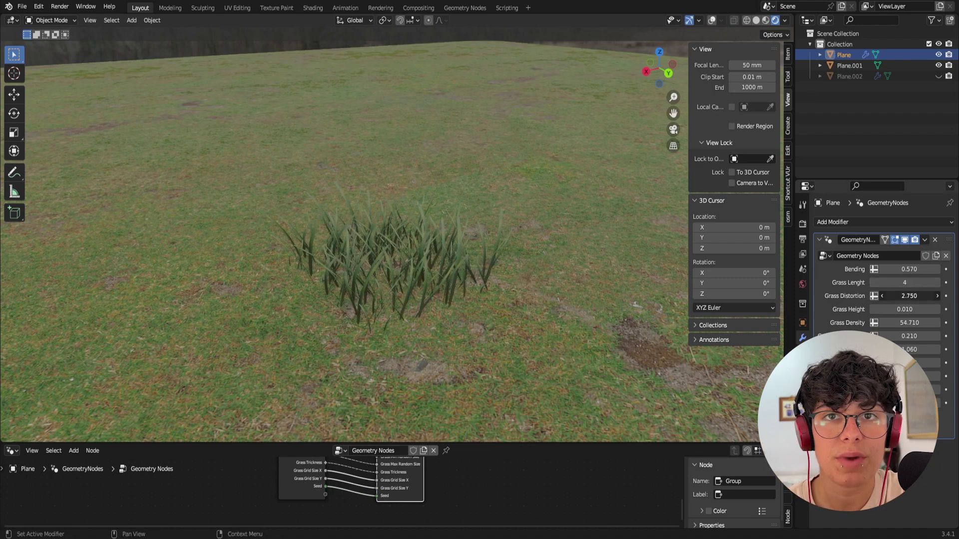
# Step: Try a grass distortion of 2.47, grass height of 0.02 and grass density of 14.52 on the existing grass patch
pyautogui.moveTo(907, 310); pyautogui.dragTo(950, 336)
pyautogui.moveTo(914, 350); pyautogui.dragTo(928, 377)
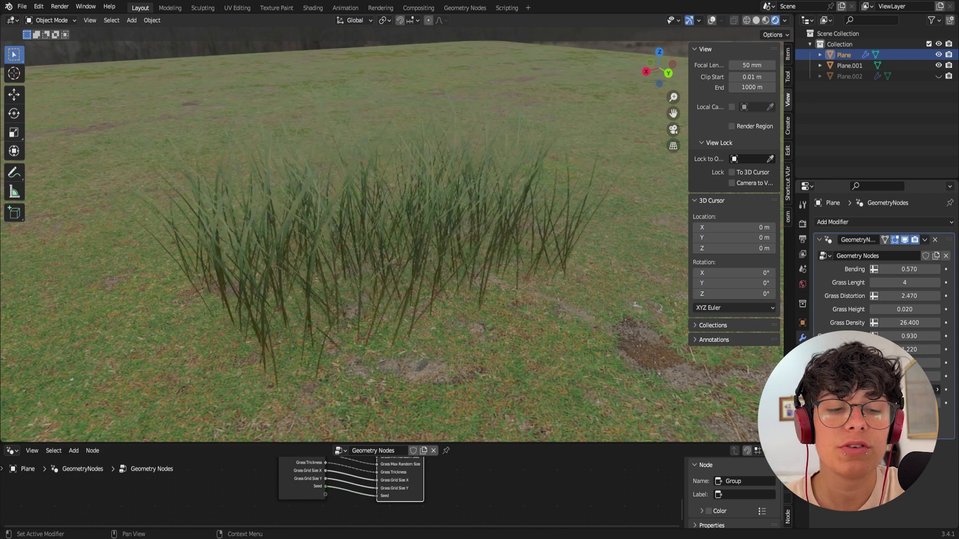
pyautogui.moveTo(909, 323); pyautogui.dragTo(895, 323)
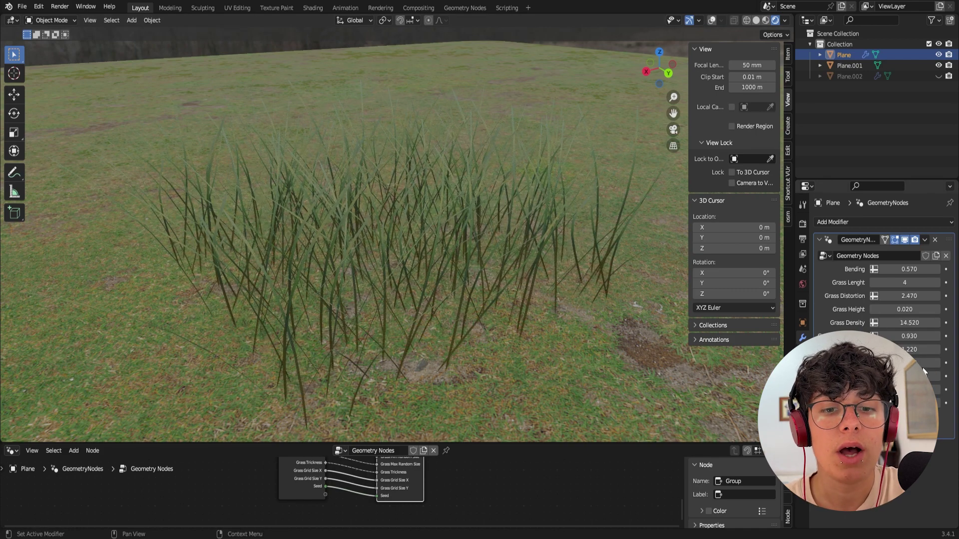
pyautogui.moveTo(912, 363)
pyautogui.mouseDown()
pyautogui.moveTo(930, 364)
pyautogui.moveTo(902, 363)
pyautogui.mouseUp()
pyautogui.scroll(-2, 414, 235)
pyautogui.moveTo(414, 232); pyautogui.dragTo(415, 256, button='middle')
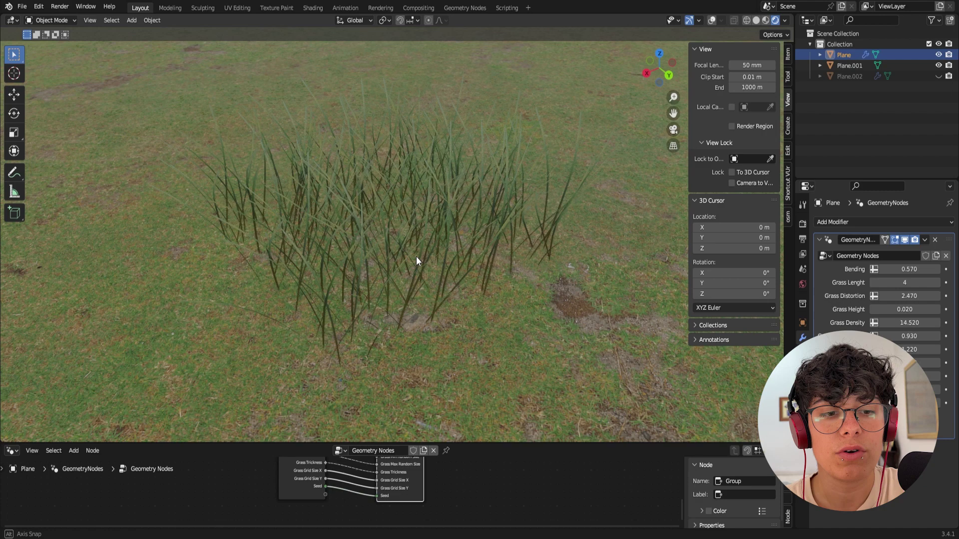
pyautogui.scroll(1, 415, 255)
pyautogui.click(873, 309)
pyautogui.moveTo(438, 293); pyautogui.dragTo(440, 266, button='middle')
pyautogui.scroll(1, 440, 266)
# Step: Undo the recent parameter changes on the grass patch
pyautogui.hotkey('ctrl', 'z')
pyautogui.hotkey('ctrl', 'z')
pyautogui.hotkey('ctrl', 'z')
pyautogui.hotkey('ctrl', 'z')
pyautogui.hotkey('ctrl', 'z')
pyautogui.hotkey('ctrl', 'z')
pyautogui.hotkey('ctrl', 'z')
pyautogui.hotkey('ctrl', 'z')
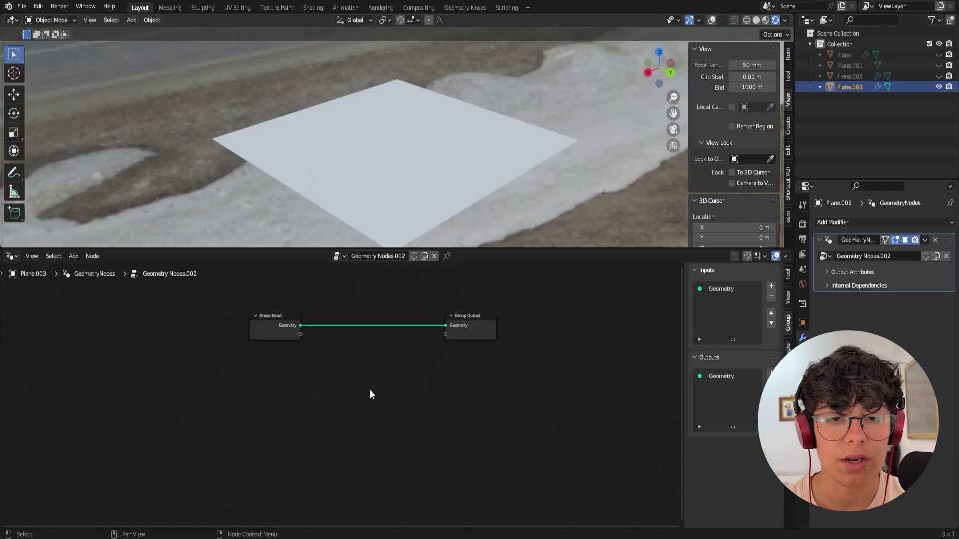
# Step: Separate Group Input from Group Output and add a Mesh Line node feeding the output geometry
pyautogui.keyDown('ctrl'); pyautogui.moveTo(369, 390); pyautogui.dragTo(390, 424, button='middle'); pyautogui.keyUp('ctrl')
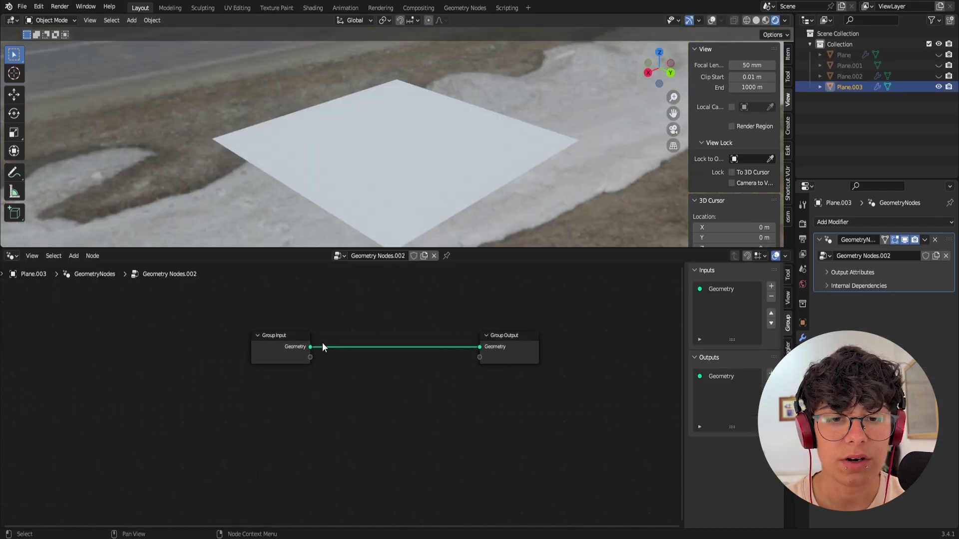
pyautogui.moveTo(311, 346); pyautogui.dragTo(239, 339)
pyautogui.click(350, 406)
pyautogui.hotkey('shift', 'a')
pyautogui.click(327, 287)
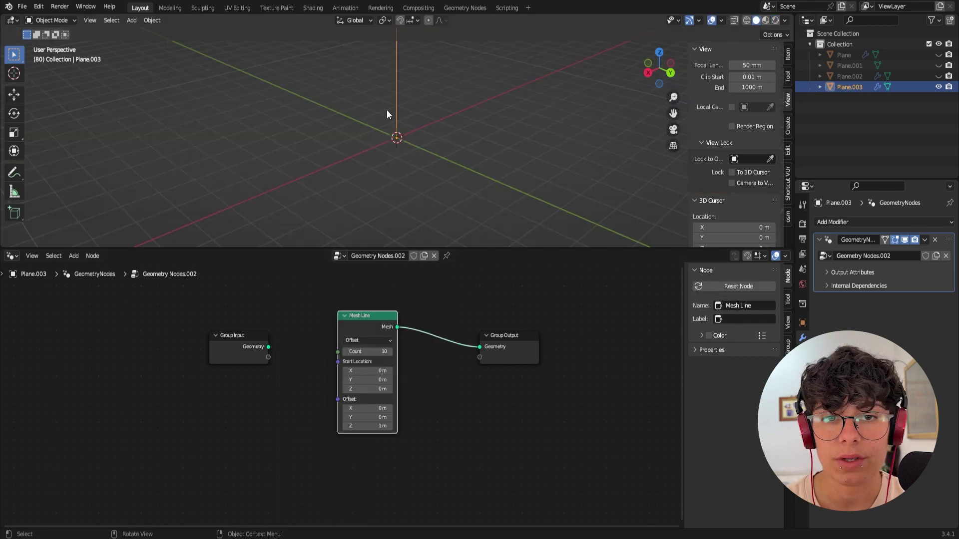
# Step: Set the Mesh Line's Z offset to 0.07 m
pyautogui.keyDown('shift'); pyautogui.moveTo(428, 109); pyautogui.dragTo(404, 398, button='middle'); pyautogui.keyUp('shift')
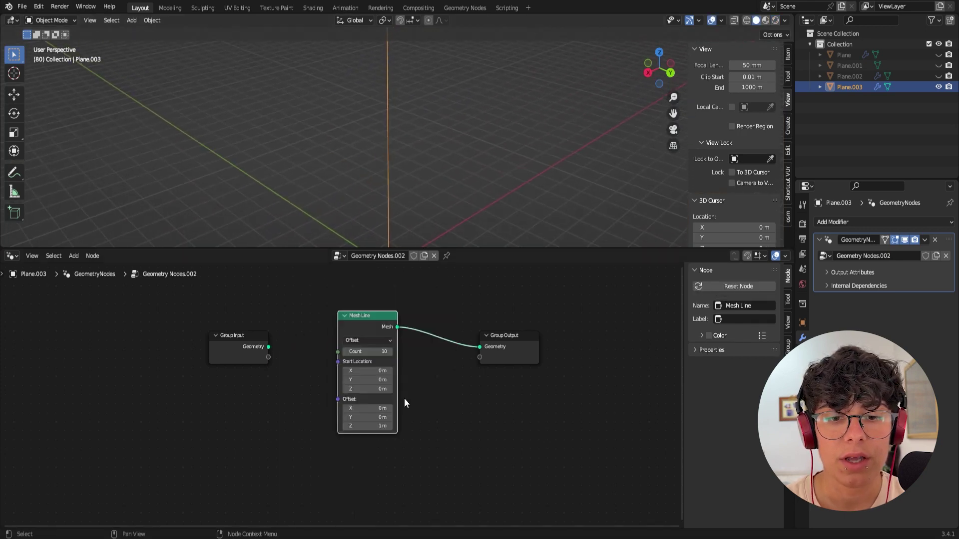
pyautogui.click(376, 426)
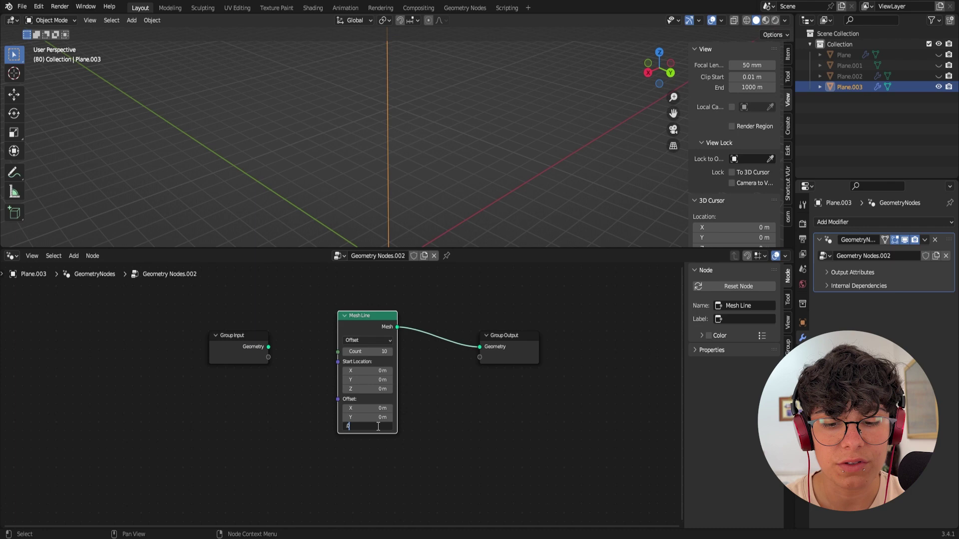
pyautogui.press('Return')
pyautogui.keyDown('shift'); pyautogui.moveTo(422, 231); pyautogui.dragTo(430, 97, button='middle'); pyautogui.keyUp('shift')
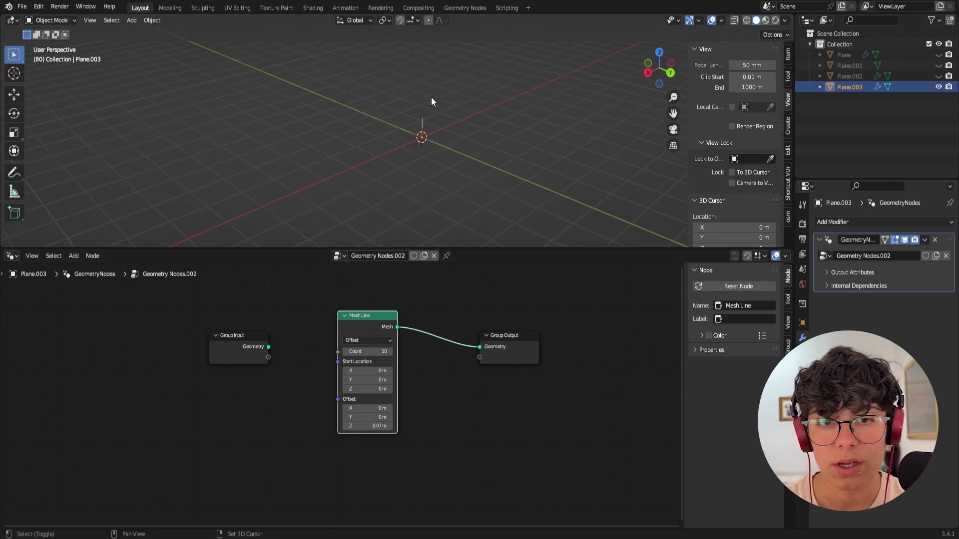
pyautogui.scroll(3, 430, 135)
pyautogui.keyDown('shift'); pyautogui.moveTo(430, 136); pyautogui.dragTo(411, 166, button='middle'); pyautogui.keyUp('shift')
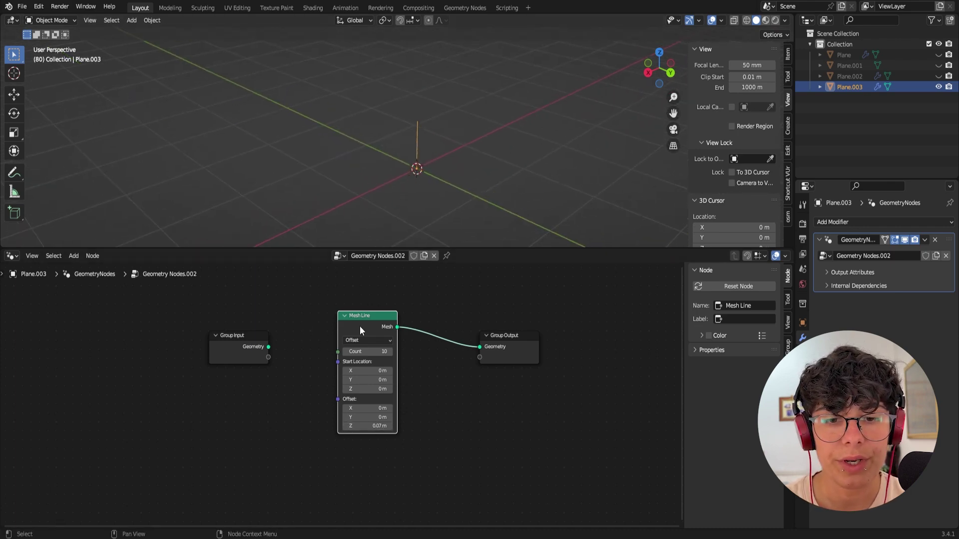
# Step: Make room between the Mesh Line and Group Output nodes and insert a Set Position node on their link
pyautogui.moveTo(367, 319); pyautogui.dragTo(388, 311)
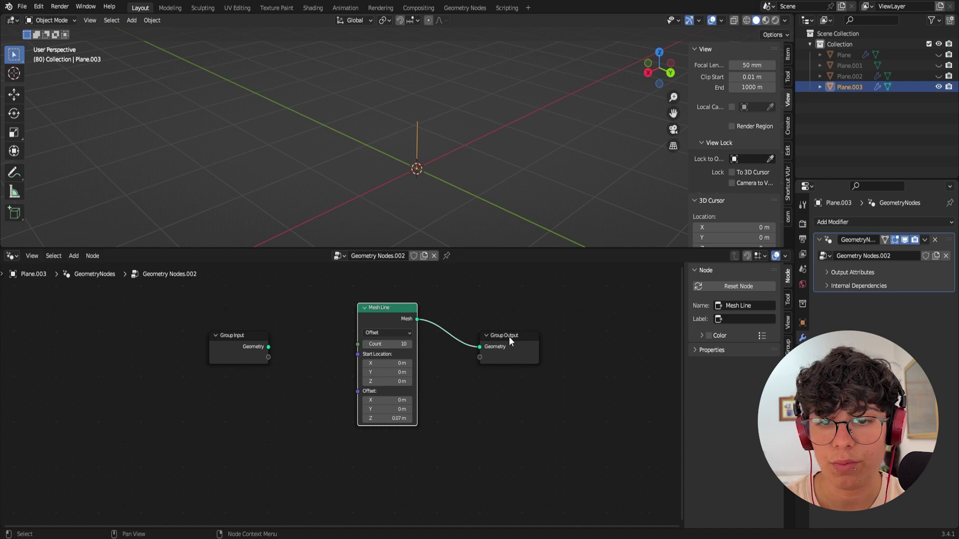
pyautogui.moveTo(508, 337); pyautogui.dragTo(548, 319)
pyautogui.moveTo(399, 308); pyautogui.dragTo(354, 305)
pyautogui.hotkey('shift', 'a')
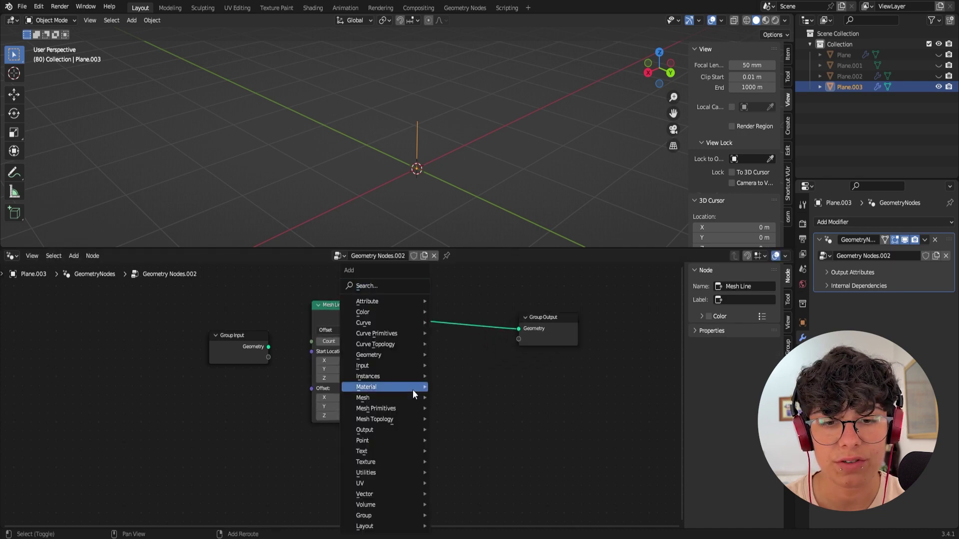
pyautogui.click(376, 286)
pyautogui.write('set')
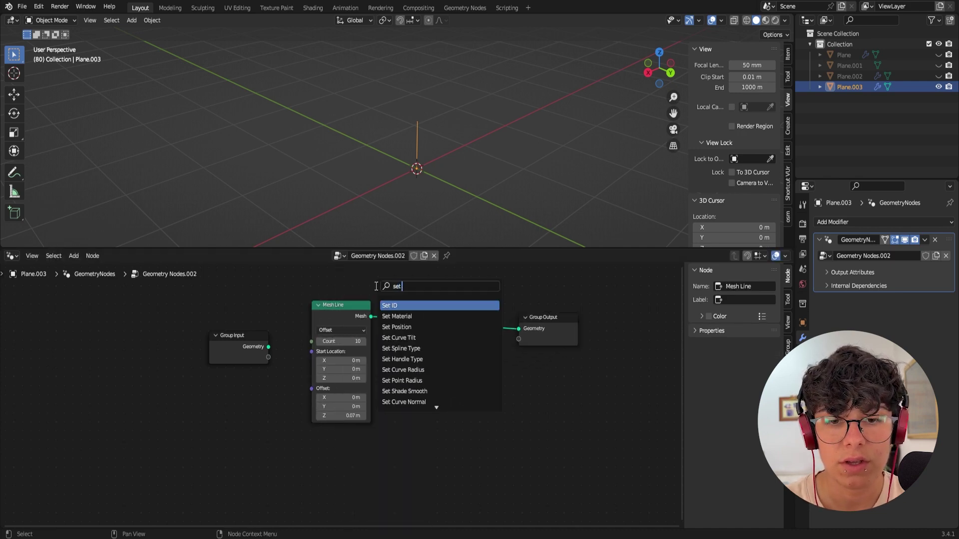
pyautogui.click(418, 333)
pyautogui.click(420, 334)
# Step: Add a Vector Rotate node and place it below the Set Position node
pyautogui.hotkey('shift', 'a')
pyautogui.click(400, 285)
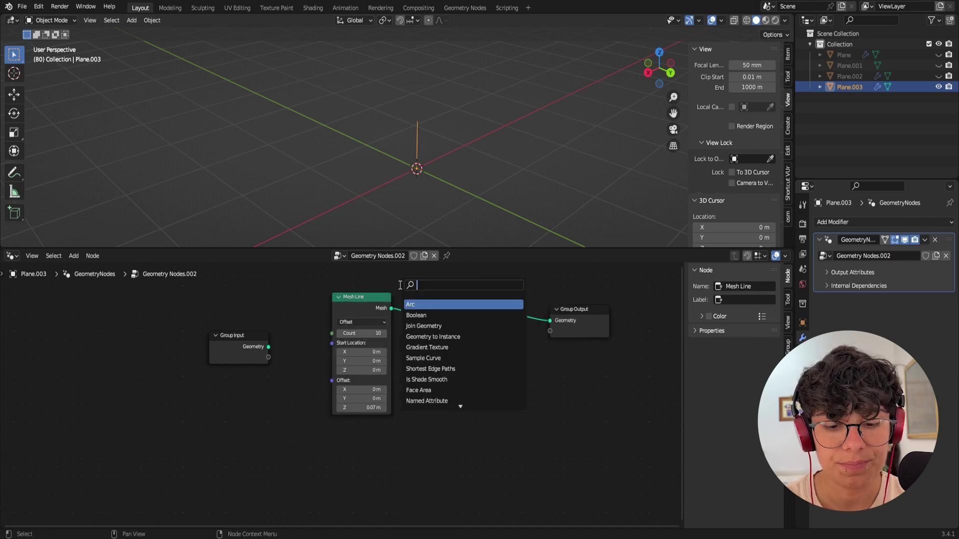
pyautogui.write('vector')
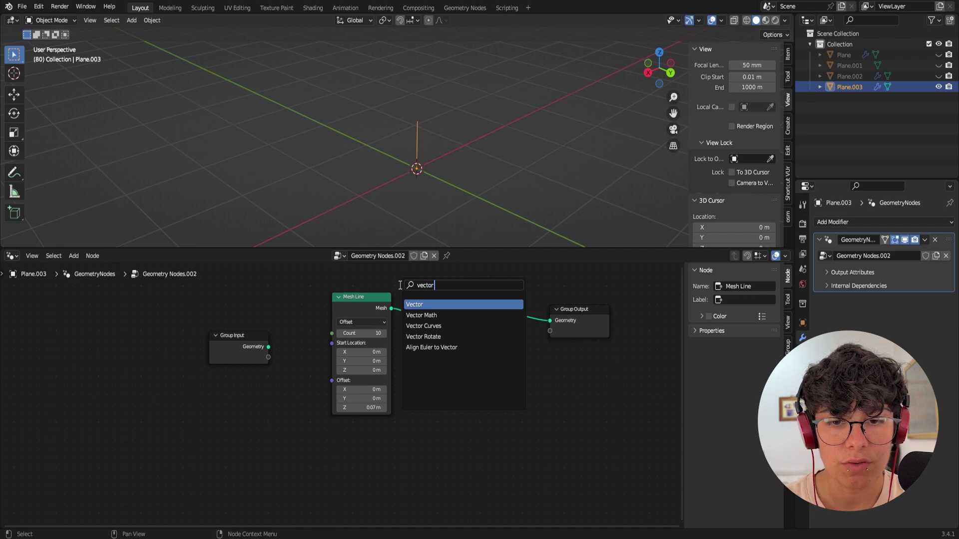
pyautogui.click(423, 336)
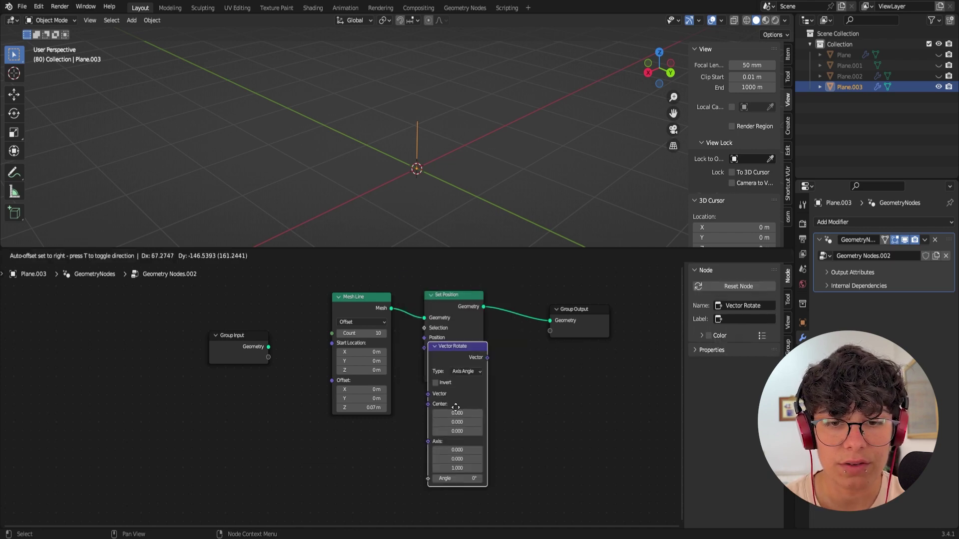
pyautogui.moveTo(527, 476); pyautogui.dragTo(548, 380, button='middle')
pyautogui.scroll(2, 548, 379)
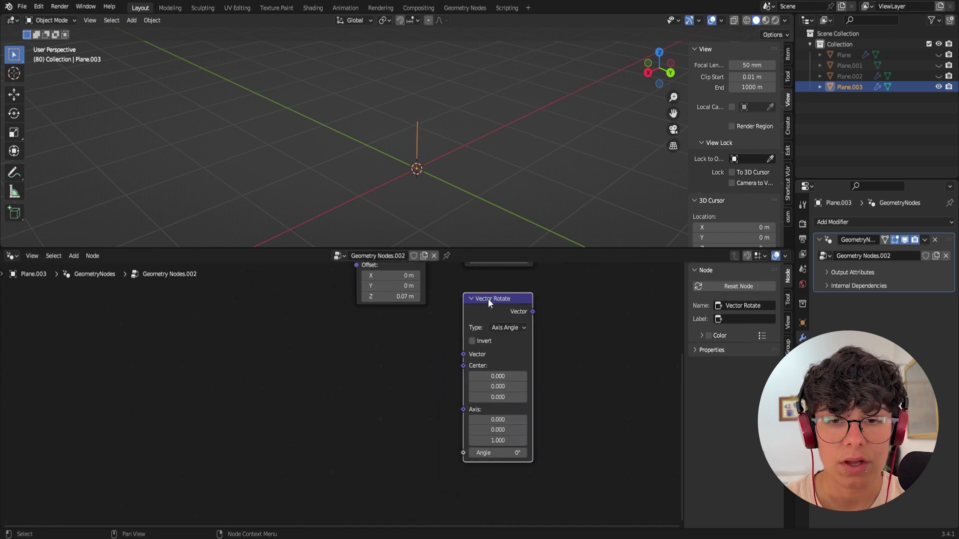
pyautogui.moveTo(488, 300); pyautogui.dragTo(499, 321)
# Step: Add a Position input node beside the Vector Rotate node
pyautogui.click(361, 406)
pyautogui.hotkey('shift', 'a')
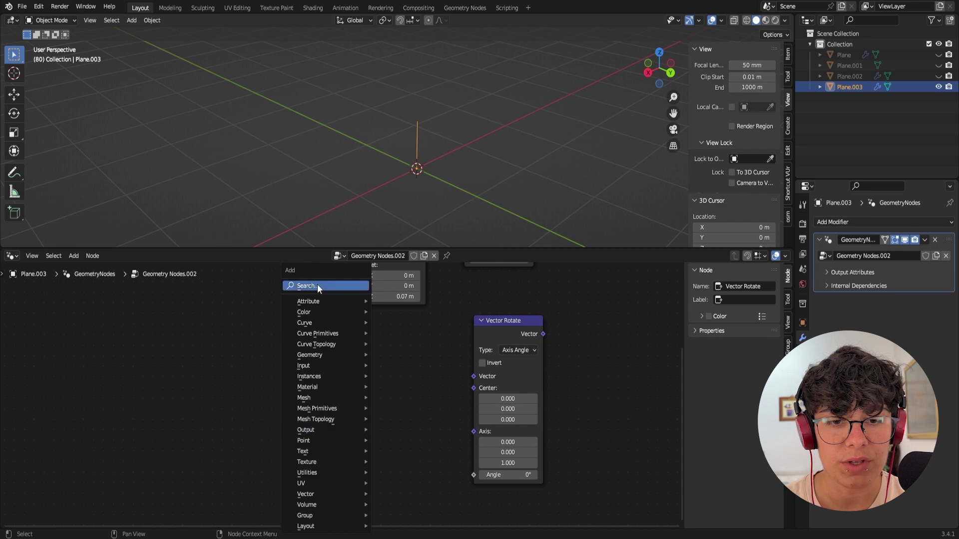
pyautogui.click(316, 284)
pyautogui.write('pos')
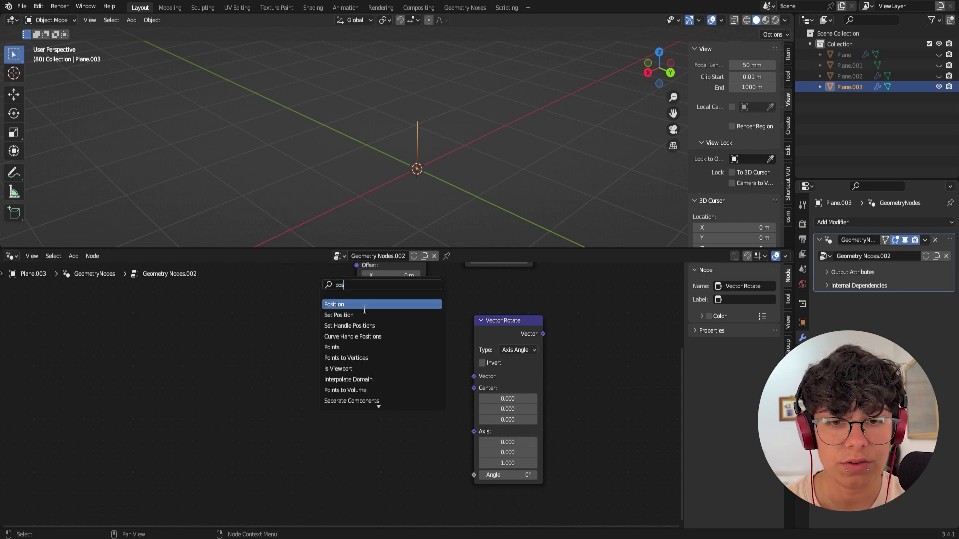
pyautogui.click(365, 310)
pyautogui.click(368, 379)
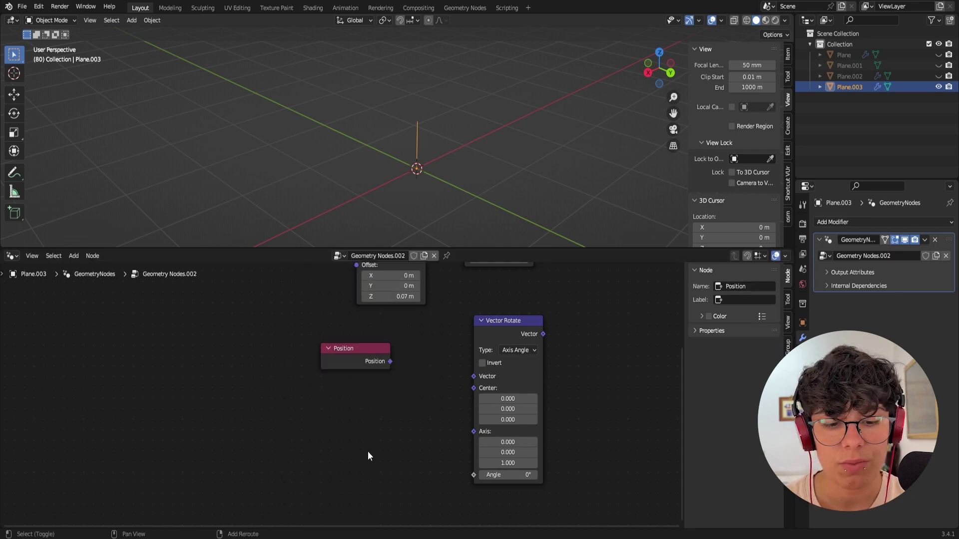
# Step: Add an Index node below the Position node
pyautogui.hotkey('shift', 'a')
pyautogui.click(334, 281)
pyautogui.write('in')
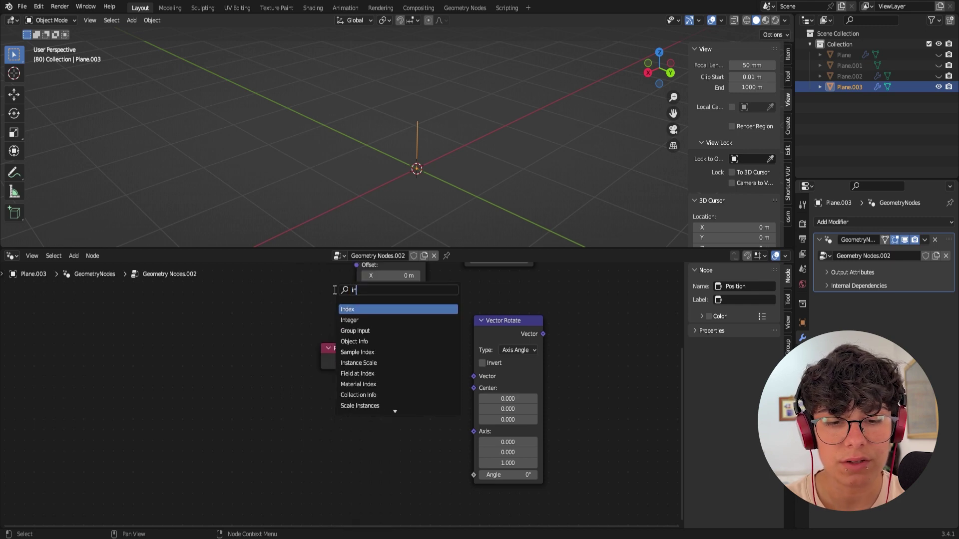
pyautogui.write('de')
pyautogui.click(359, 309)
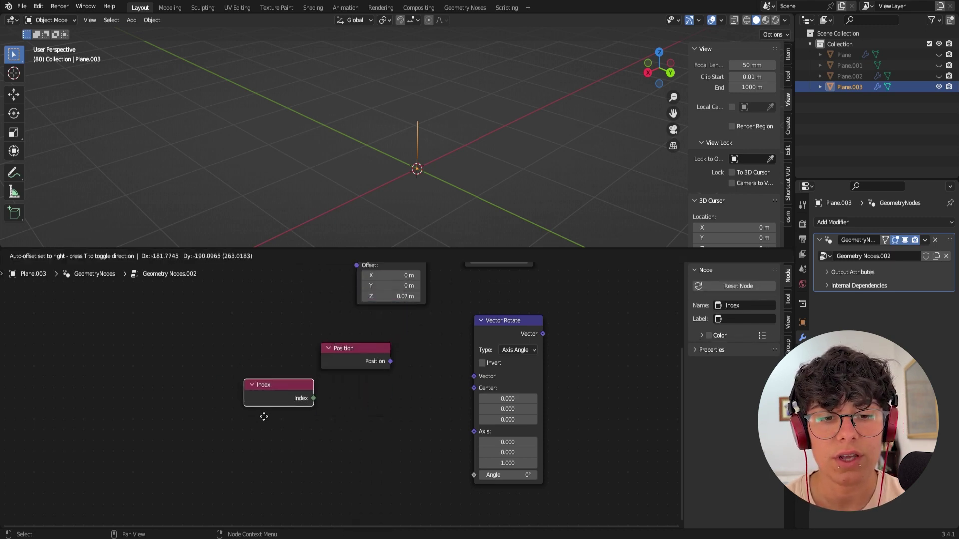
pyautogui.click(280, 393)
pyautogui.moveTo(433, 394); pyautogui.dragTo(417, 462, button='middle')
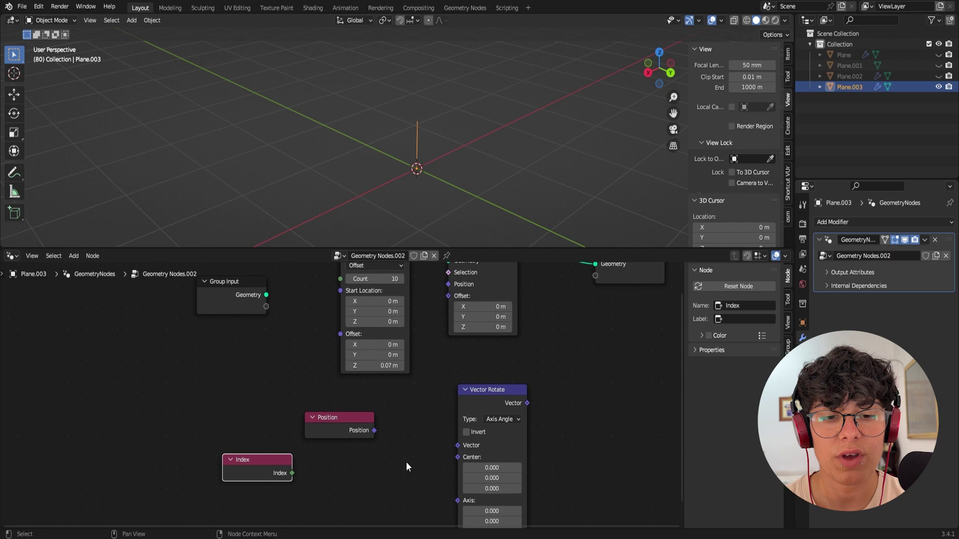
# Step: Add a Math node set to Multiply between the Index and Vector Rotate nodes
pyautogui.scroll(-4, 406, 462)
pyautogui.scroll(4, 407, 461)
pyautogui.moveTo(407, 421); pyautogui.dragTo(399, 479, button='middle')
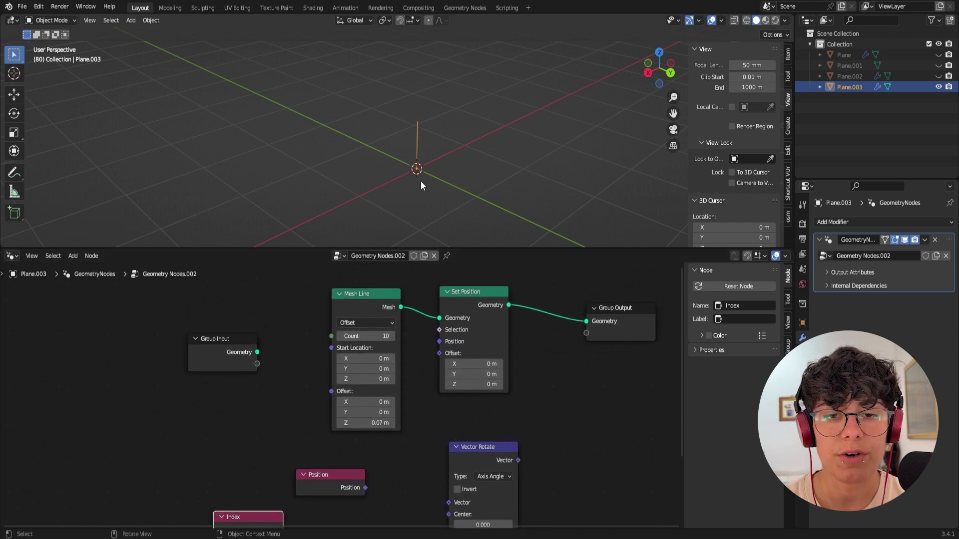
pyautogui.scroll(6, 422, 173)
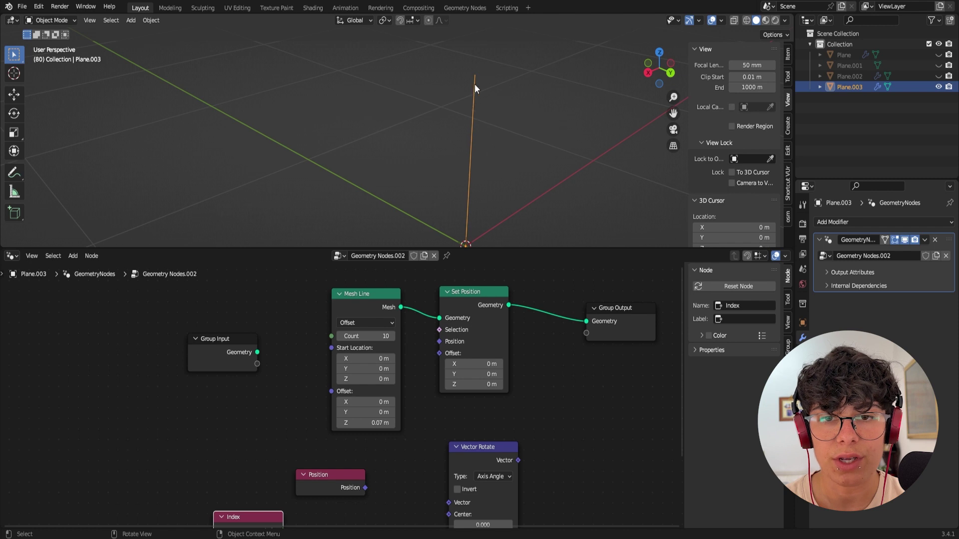
pyautogui.scroll(-8, 391, 416)
pyautogui.hotkey('shift', 'a')
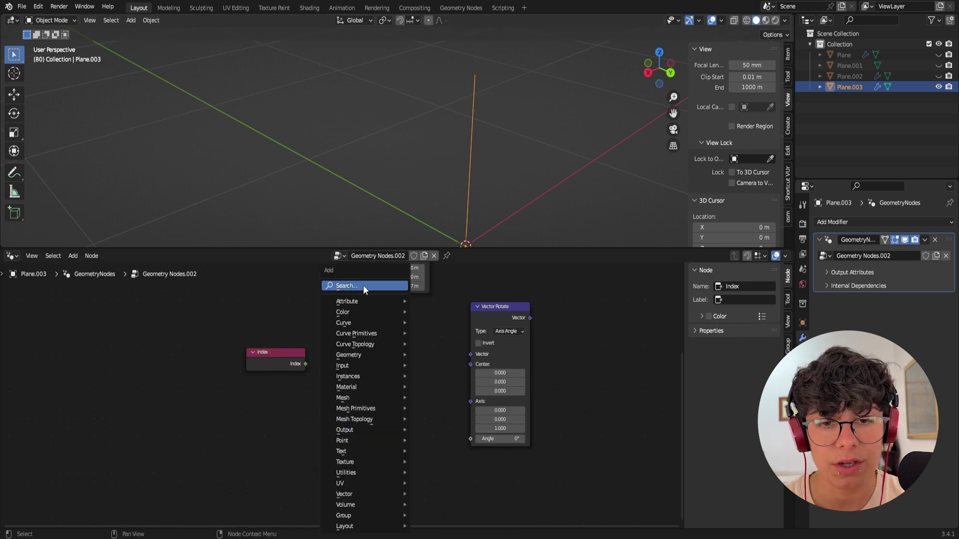
pyautogui.click(364, 286)
pyautogui.write('math')
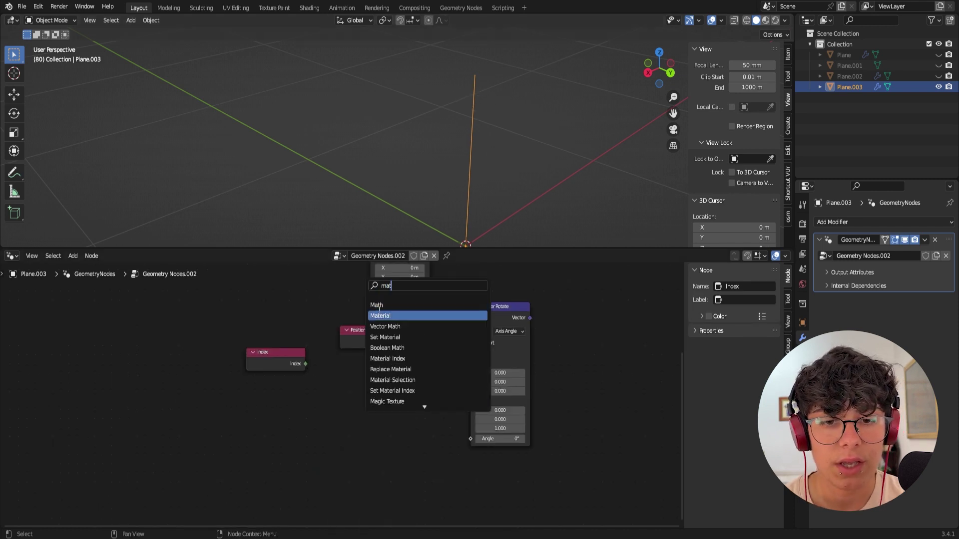
pyautogui.click(378, 315)
pyautogui.click(400, 429)
pyautogui.click(404, 425)
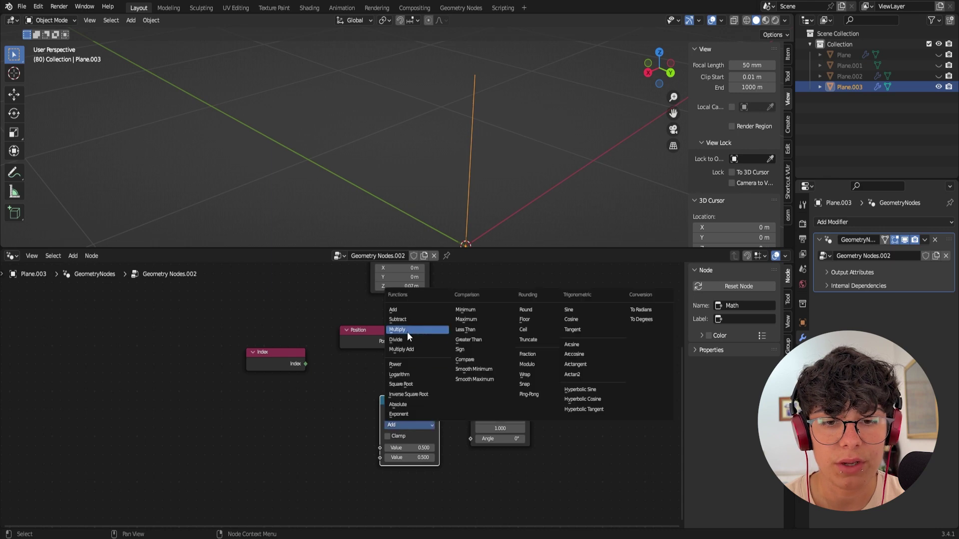
pyautogui.click(407, 332)
pyautogui.moveTo(416, 393); pyautogui.dragTo(405, 386)
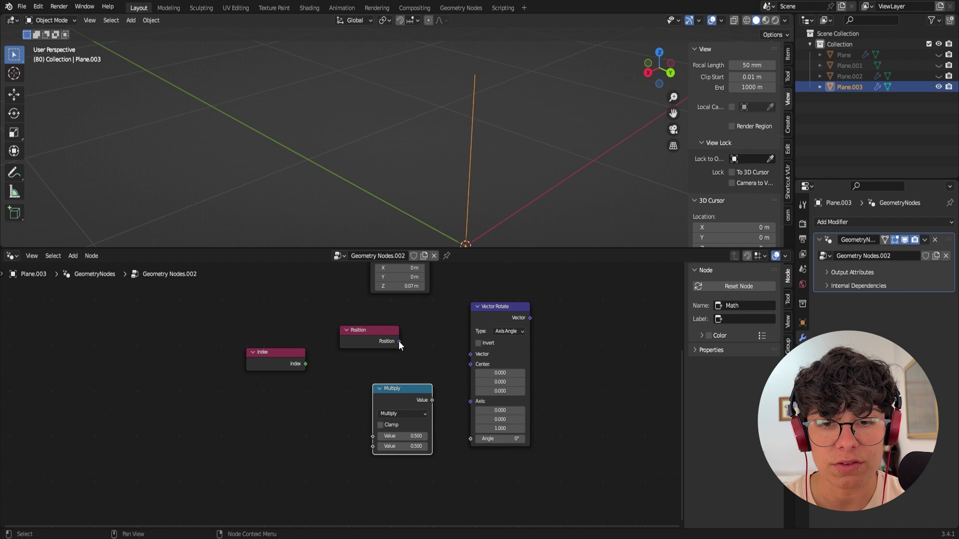
# Step: Connect Position to Vector Rotate's Vector input and route Index through the first Multiply value into its Angle input
pyautogui.moveTo(399, 341); pyautogui.dragTo(470, 354)
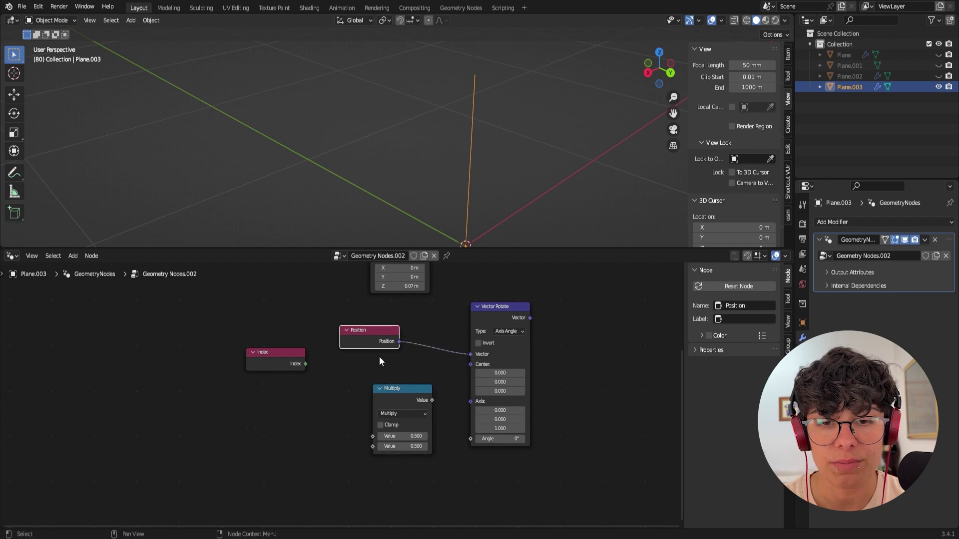
pyautogui.moveTo(274, 353); pyautogui.dragTo(277, 387)
pyautogui.moveTo(348, 332); pyautogui.dragTo(332, 330)
pyautogui.moveTo(291, 394); pyautogui.dragTo(349, 393)
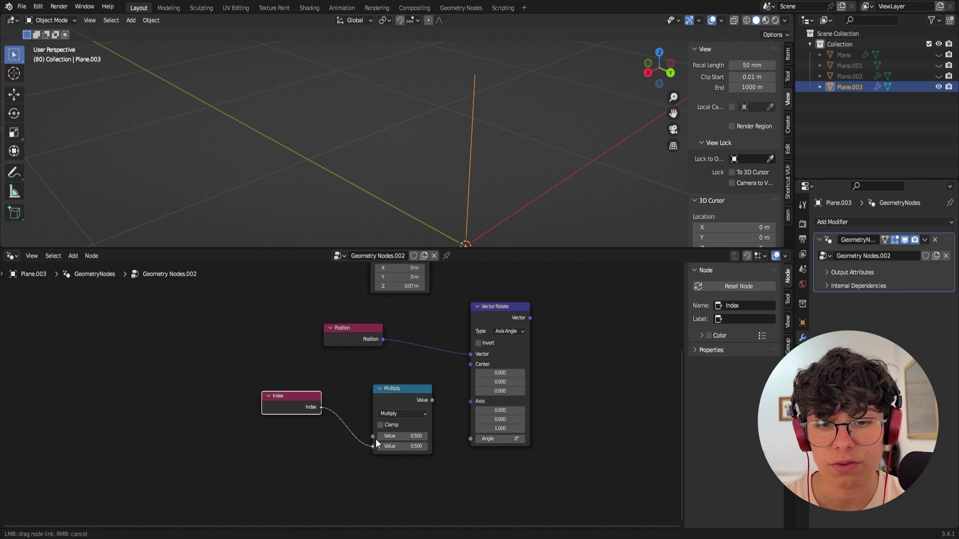
pyautogui.moveTo(375, 439); pyautogui.dragTo(385, 432)
pyautogui.moveTo(433, 400); pyautogui.dragTo(470, 441)
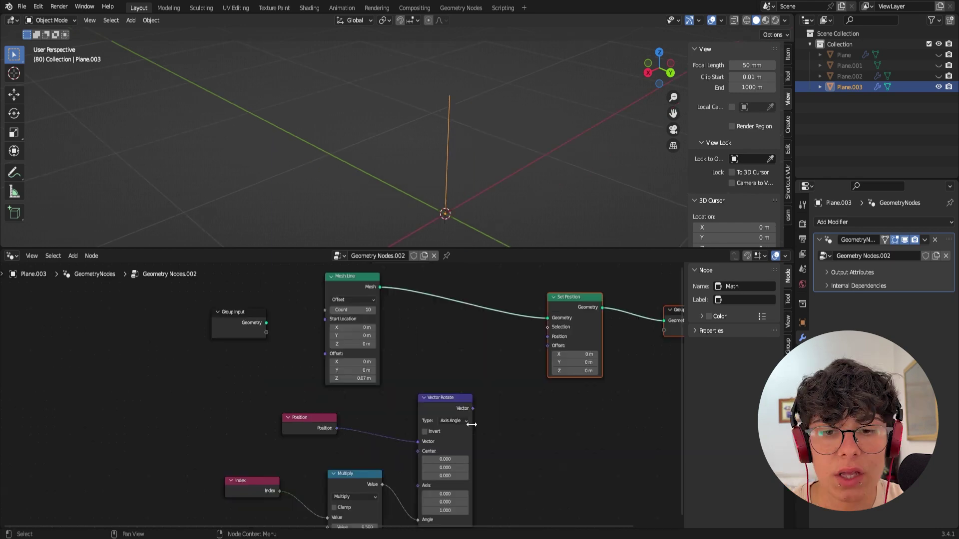
# Step: Connect Vector Rotate's output to Set Position's Position input and set the rotation type to X Axis
pyautogui.scroll(1, 471, 424)
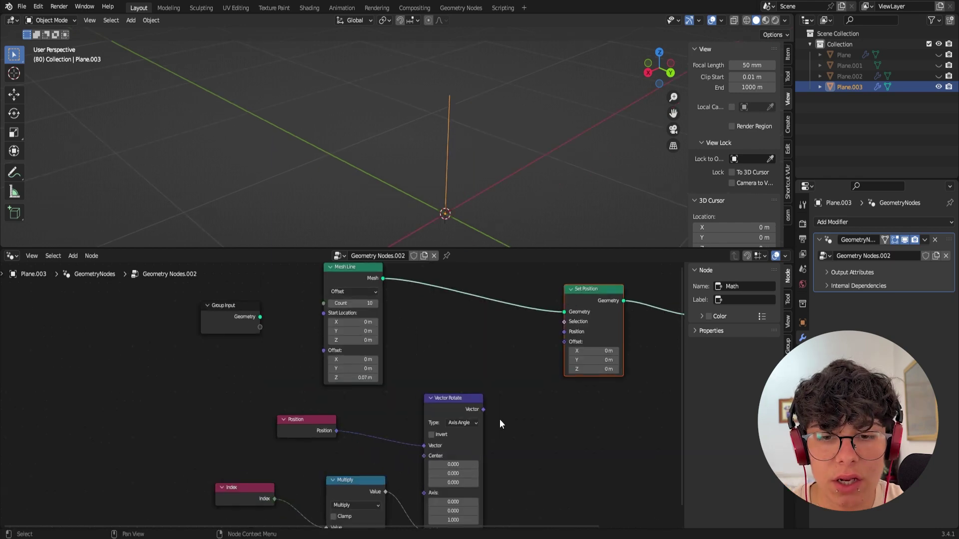
pyautogui.moveTo(483, 409); pyautogui.dragTo(562, 333)
pyautogui.click(460, 424)
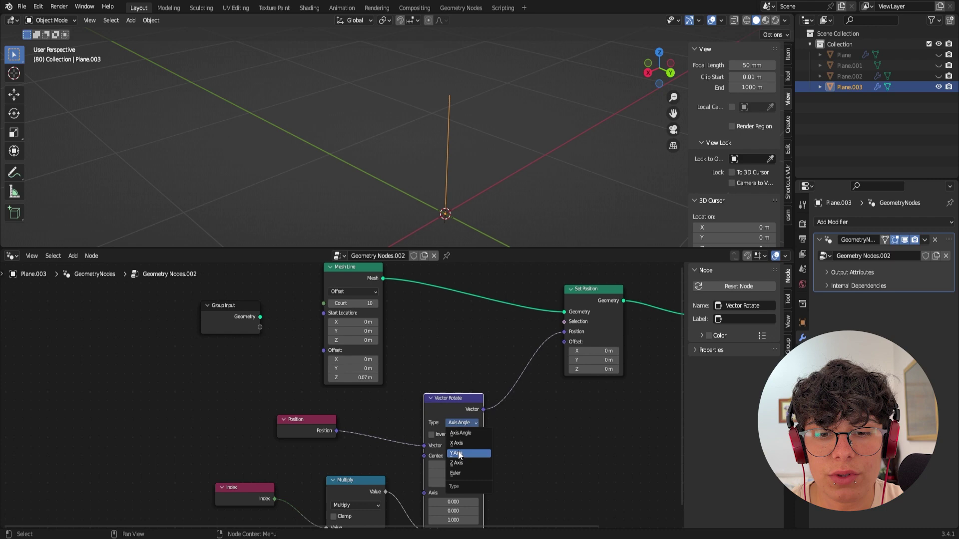
pyautogui.click(457, 443)
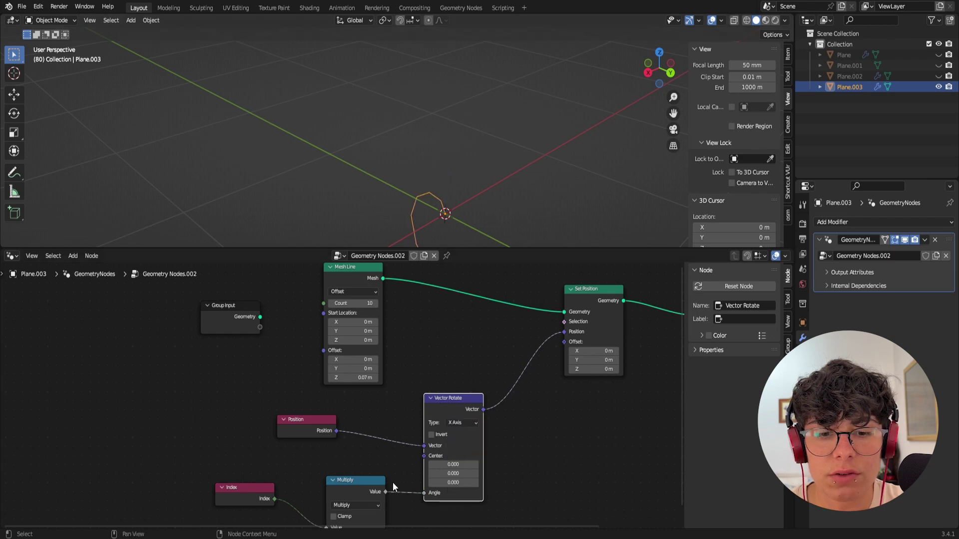
# Step: Set the second value of the Multiply node driving Vector Rotate's Angle to 0.4
pyautogui.scroll(-1, 393, 481)
pyautogui.moveTo(394, 454); pyautogui.dragTo(412, 406, button='middle')
pyautogui.moveTo(388, 479); pyautogui.dragTo(418, 479)
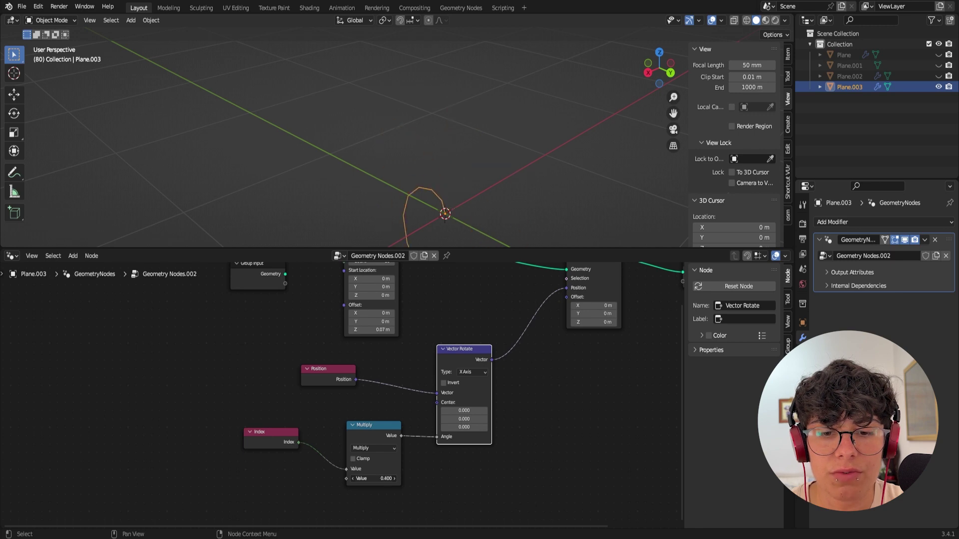
# Step: Feed the first Multiply node's second value from a new Multiply node with values 0.2 and 0.1
pyautogui.moveTo(300, 481); pyautogui.dragTo(333, 421, button='middle')
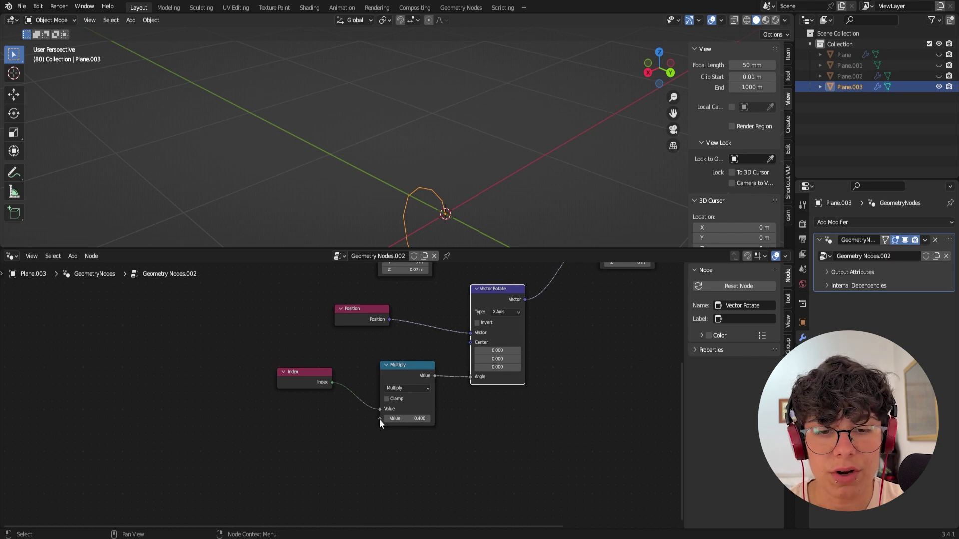
pyautogui.moveTo(379, 419); pyautogui.dragTo(331, 408)
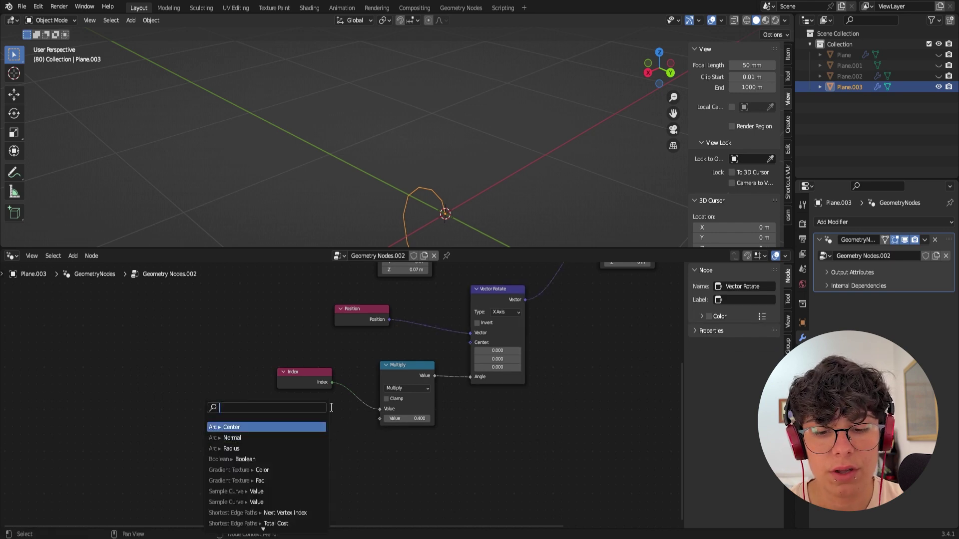
pyautogui.write('mu')
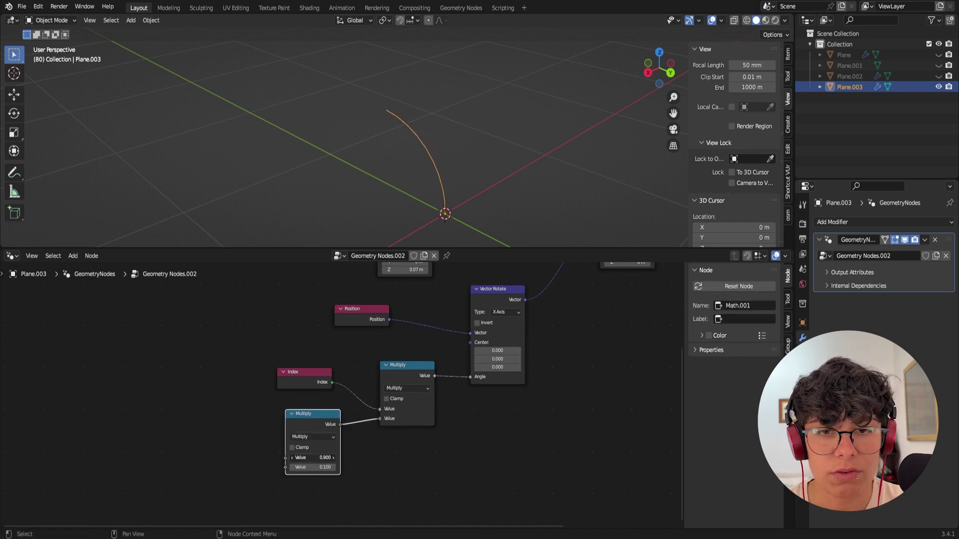
pyautogui.moveTo(313, 458); pyautogui.dragTo(270, 457)
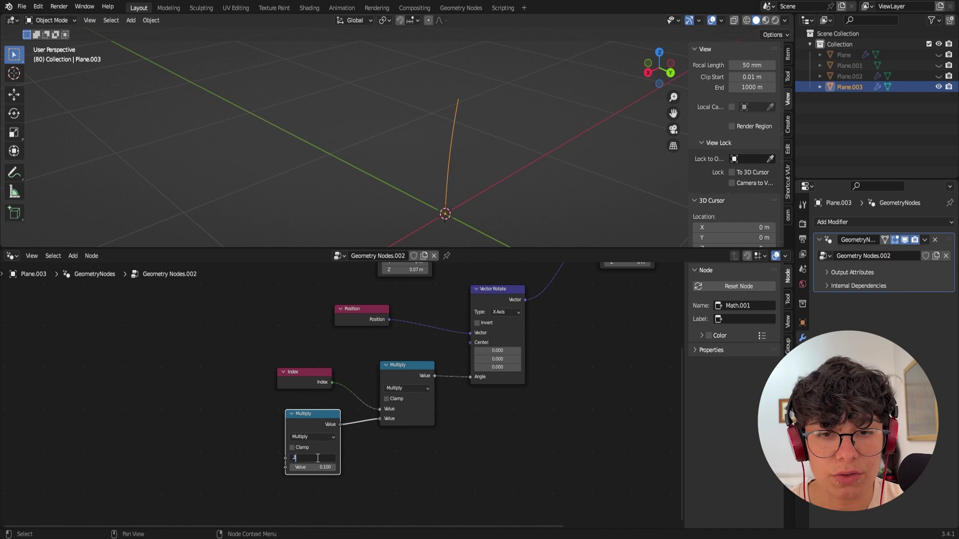
pyautogui.write('.2')
pyautogui.press('Return')
pyautogui.moveTo(360, 144); pyautogui.dragTo(328, 147, button='middle')
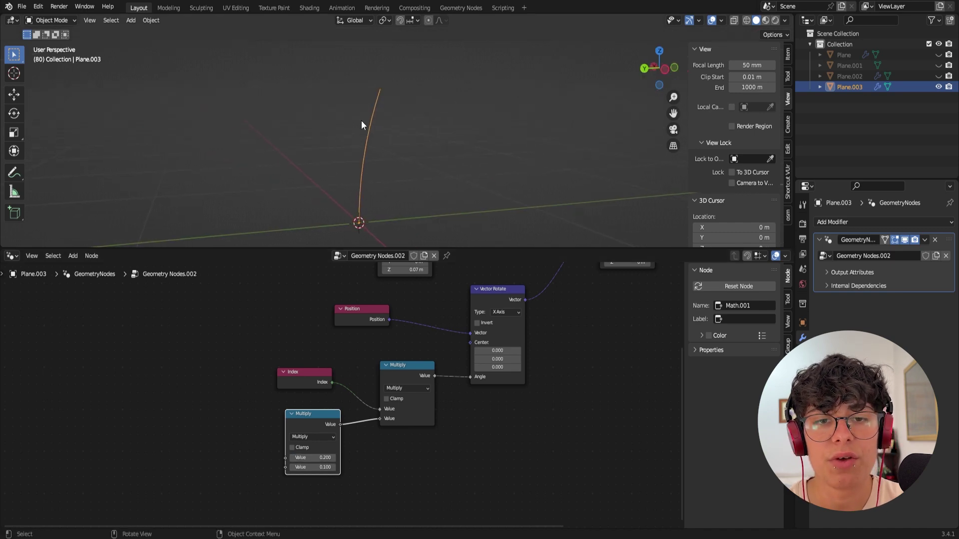
# Step: Move the Group Output node farther from Set Position to make room for more nodes between them
pyautogui.scroll(-5, 516, 432)
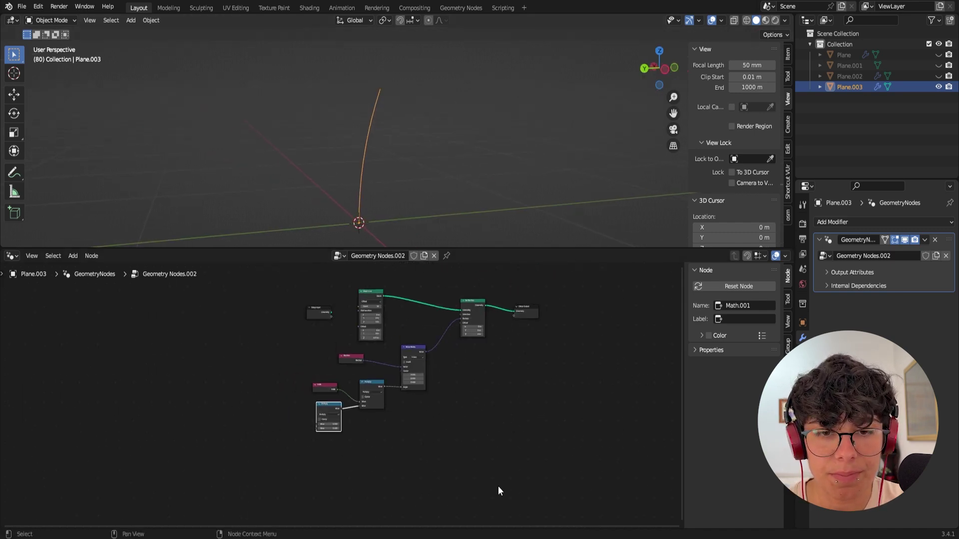
pyautogui.moveTo(510, 369); pyautogui.dragTo(438, 400, button='middle')
pyautogui.scroll(1, 440, 401)
pyautogui.scroll(1, 391, 135)
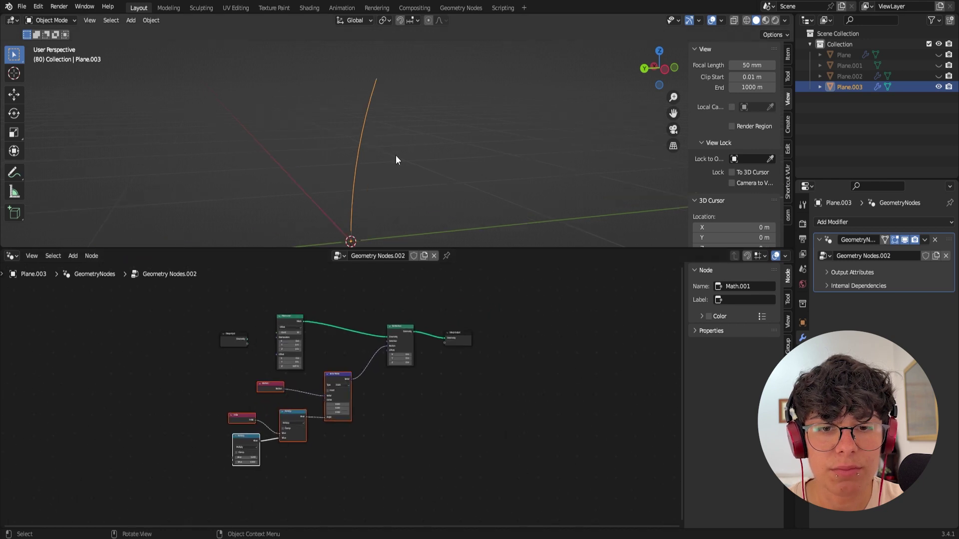
pyautogui.scroll(4, 456, 372)
pyautogui.moveTo(506, 383); pyautogui.dragTo(430, 419, button='middle')
pyautogui.scroll(1, 431, 410)
pyautogui.moveTo(448, 346); pyautogui.dragTo(571, 346)
pyautogui.click(446, 398)
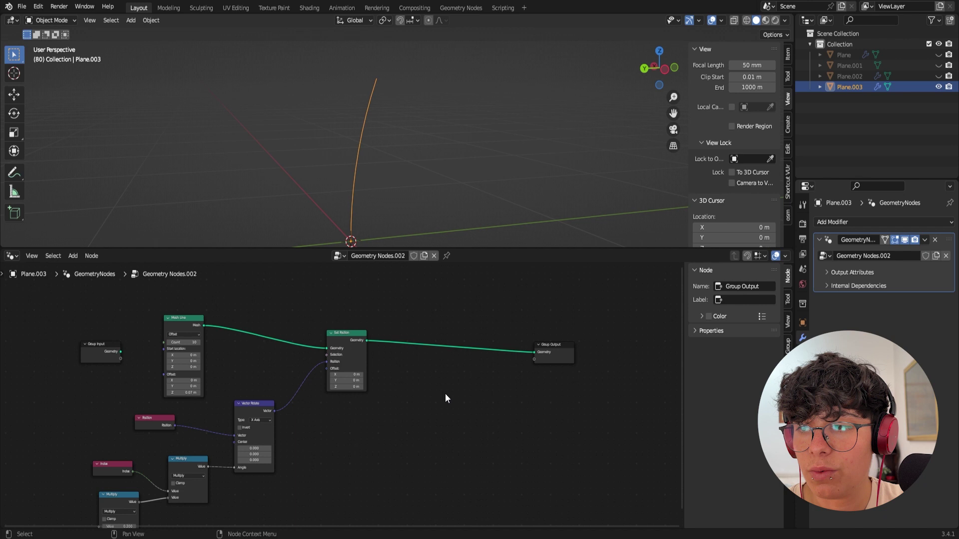
# Step: Insert a Mesh to Curve node between Set Position and Group Output
pyautogui.hotkey('shift', 'a')
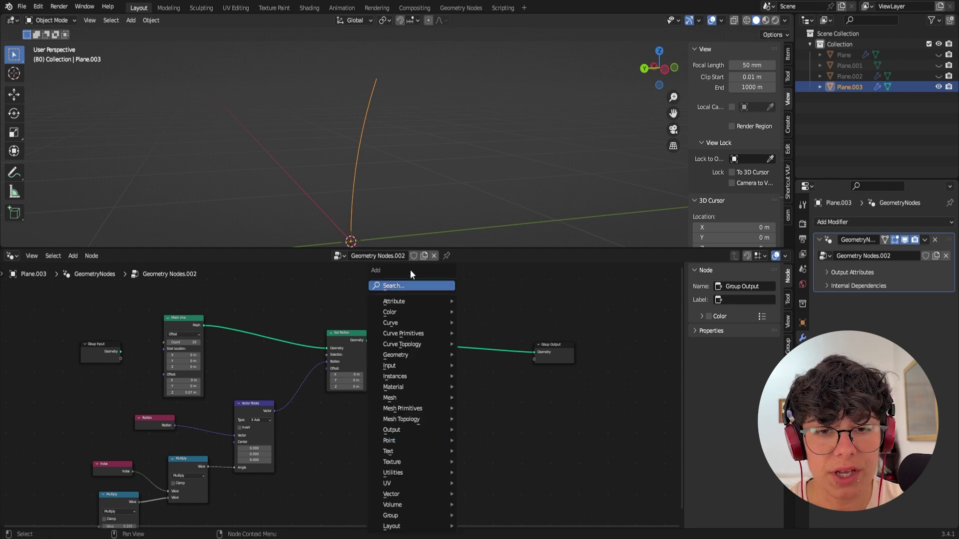
pyautogui.write('mesh')
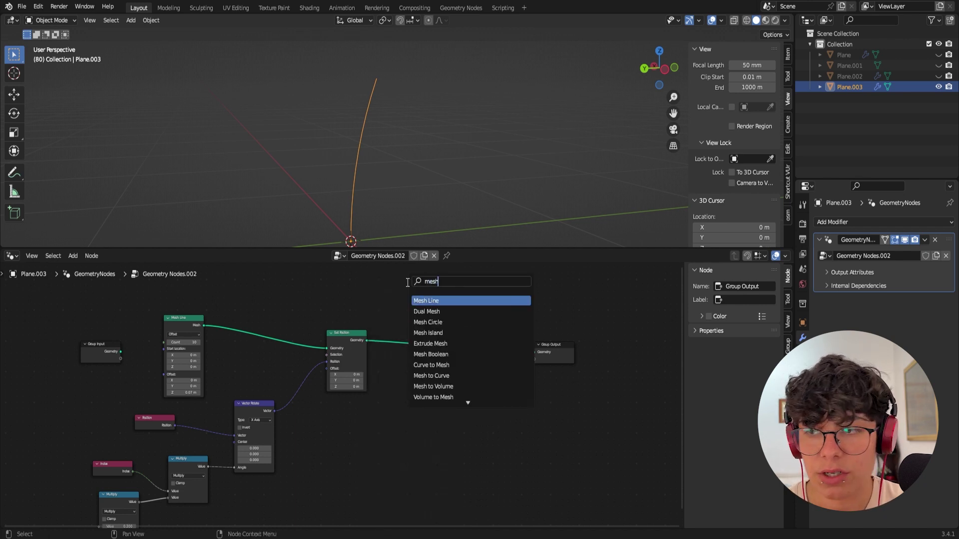
pyautogui.write(' to')
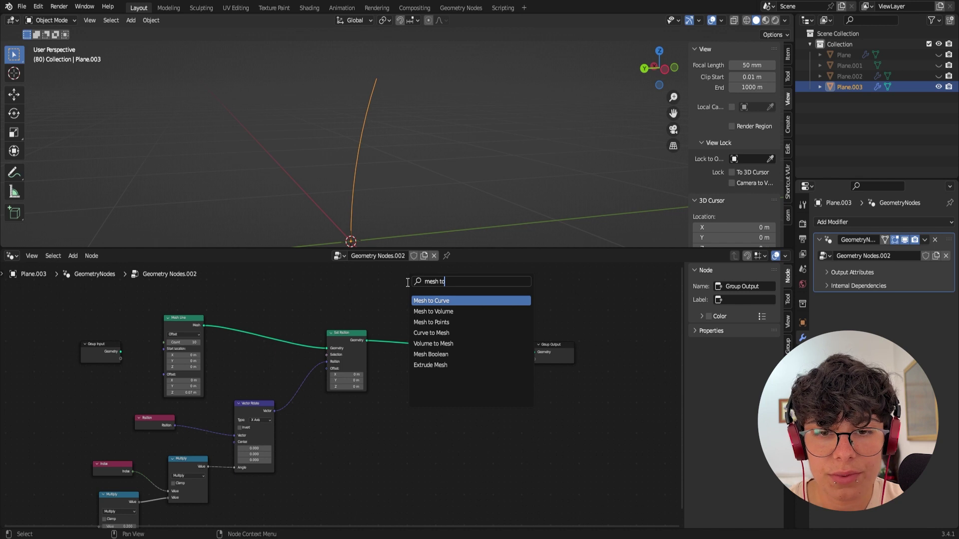
pyautogui.press('Return')
pyautogui.click(430, 356)
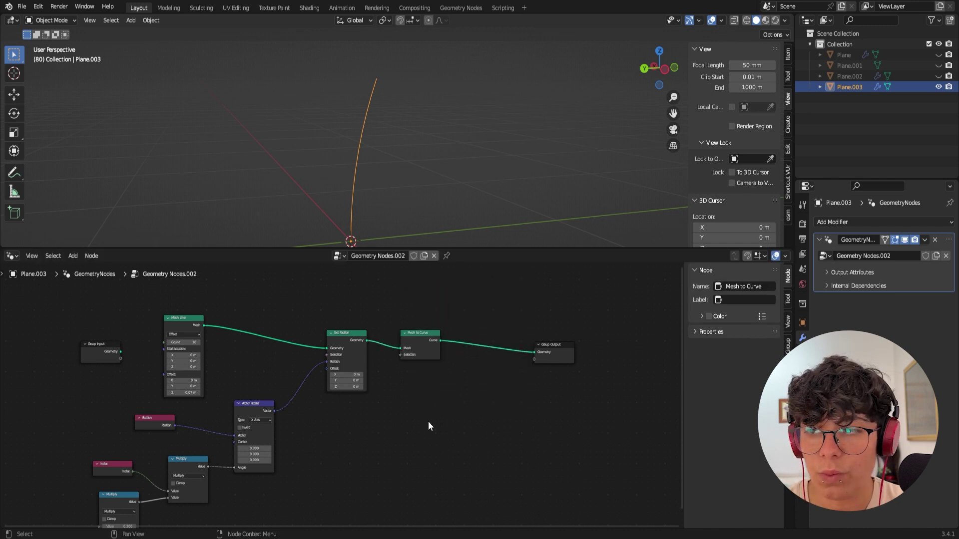
# Step: Insert a Set Curve Radius node between Mesh to Curve and Group Output
pyautogui.hotkey('shift', 'a')
pyautogui.click(401, 300)
pyautogui.write('se')
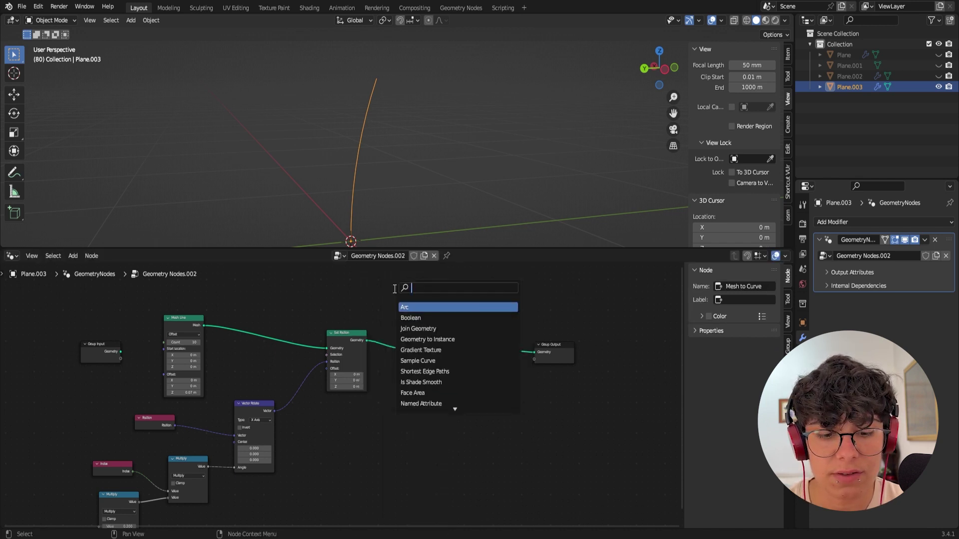
pyautogui.write('t cur')
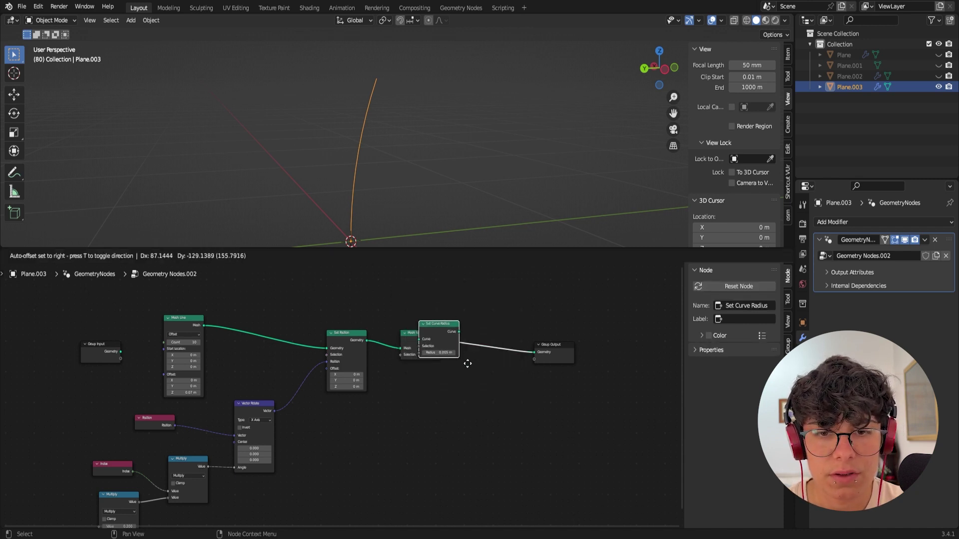
pyautogui.click(437, 318)
pyautogui.click(505, 367)
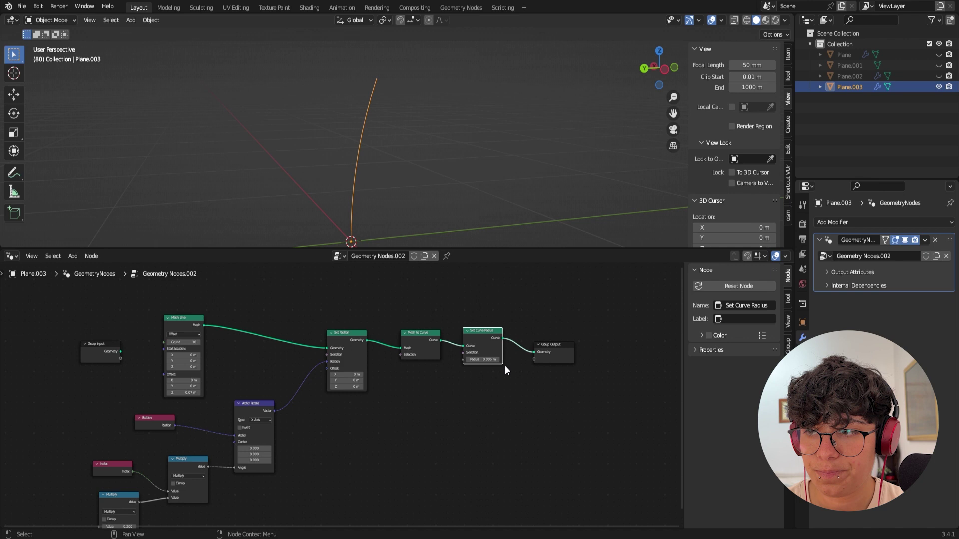
# Step: Move Group Output farther along and insert a Curve to Mesh node between Set Curve Radius and Group Output
pyautogui.moveTo(547, 351); pyautogui.dragTo(600, 352)
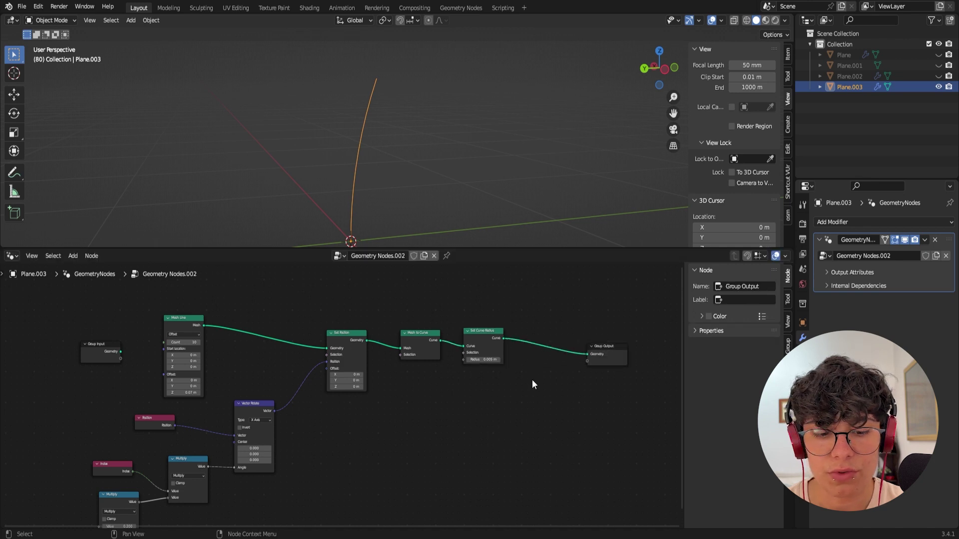
pyautogui.hotkey('shift', 'a')
pyautogui.click(501, 287)
pyautogui.write('cur')
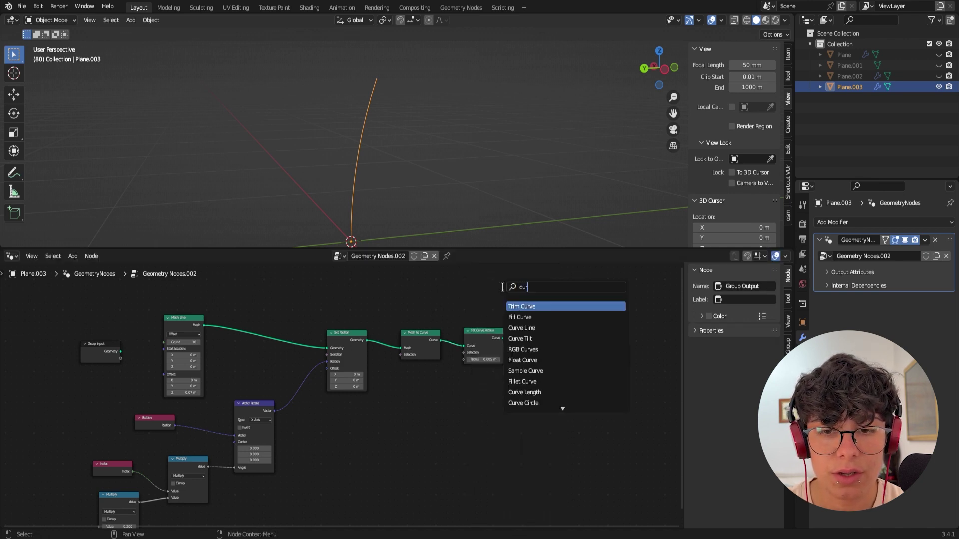
pyautogui.write('ve')
pyautogui.press('Down')
pyautogui.press('Down')
pyautogui.press('Down')
pyautogui.press('Down')
pyautogui.press('Down')
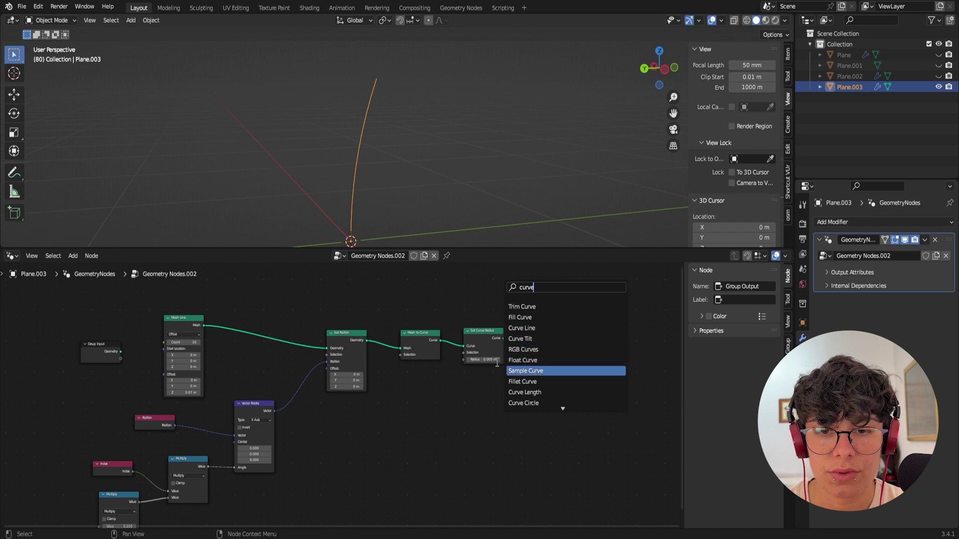
pyautogui.press('Up')
pyautogui.write('to')
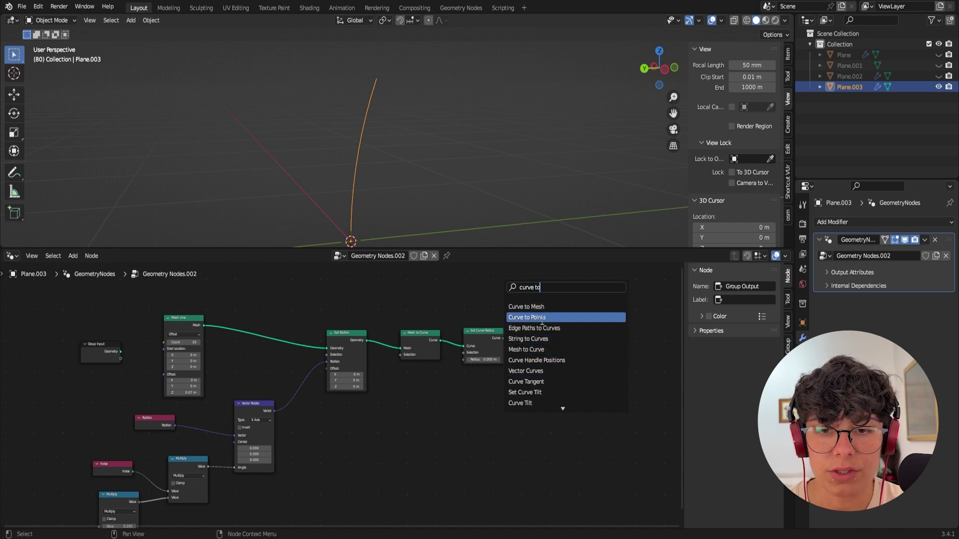
pyautogui.click(539, 306)
pyautogui.click(534, 370)
# Step: Add a Map Range node whose Result feeds Set Curve Radius's Radius input
pyautogui.scroll(2, 474, 360)
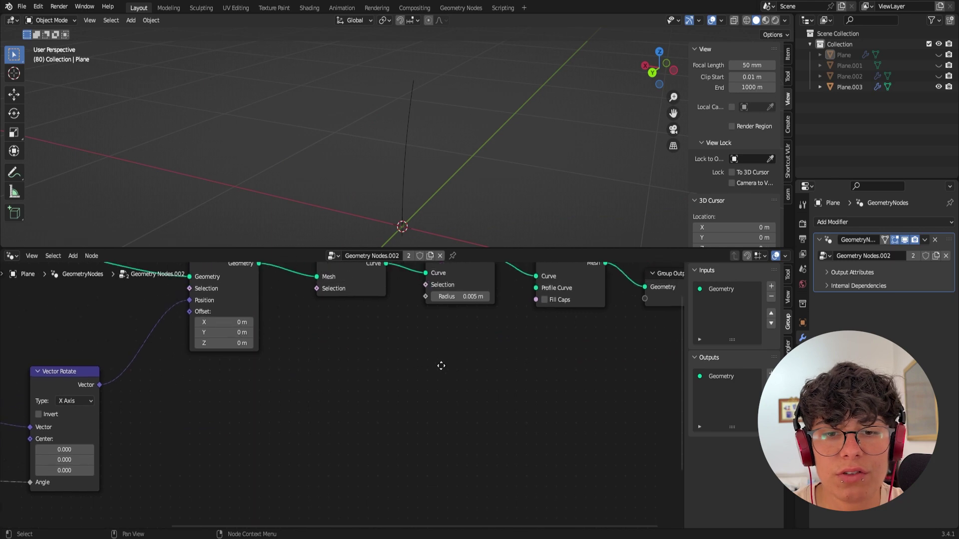
pyautogui.scroll(1, 429, 389)
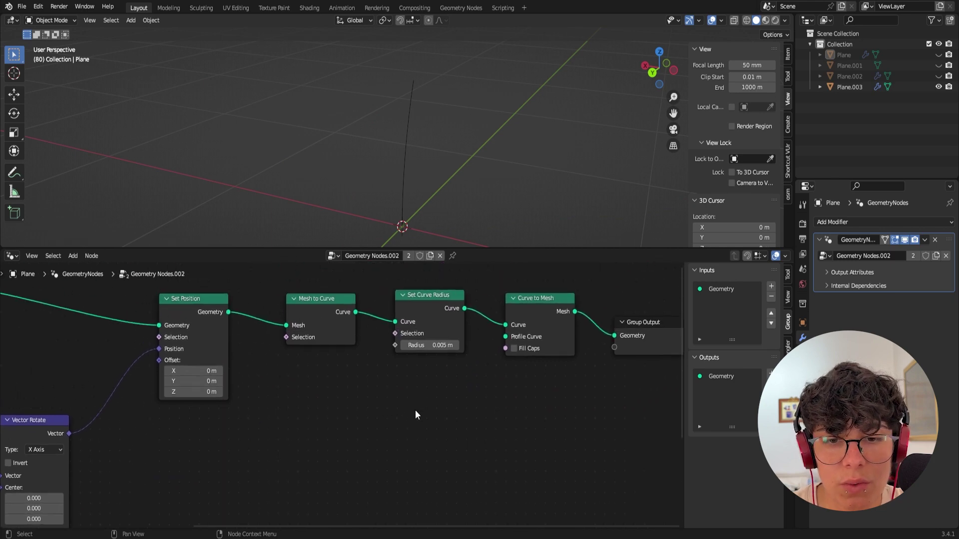
pyautogui.moveTo(395, 345); pyautogui.dragTo(353, 411)
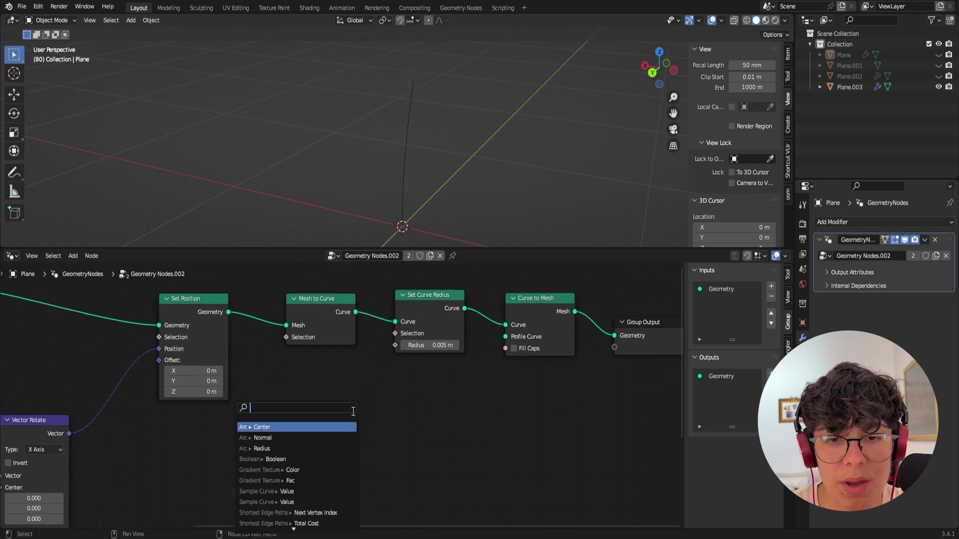
pyautogui.write('map')
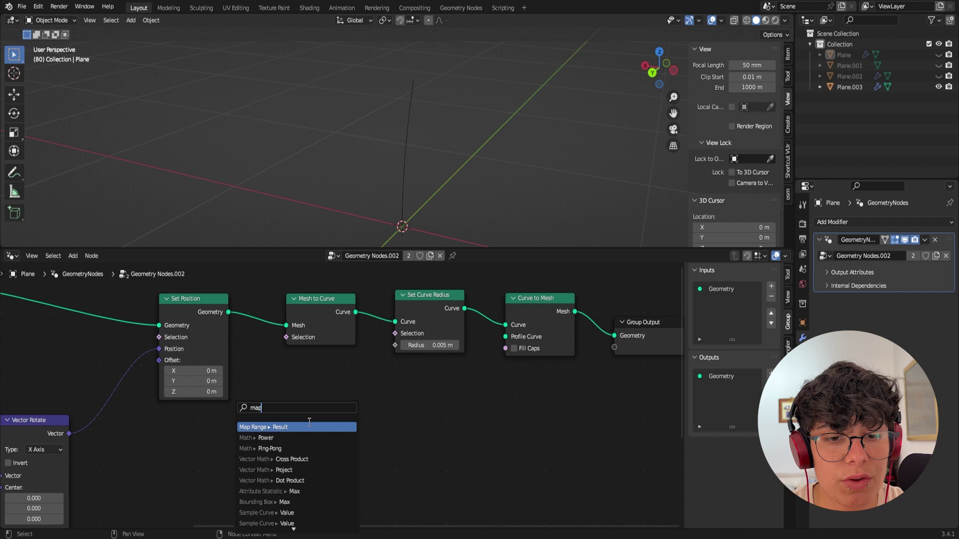
pyautogui.click(309, 426)
pyautogui.moveTo(433, 425); pyautogui.dragTo(476, 404, button='middle')
pyautogui.moveTo(383, 371); pyautogui.dragTo(389, 371)
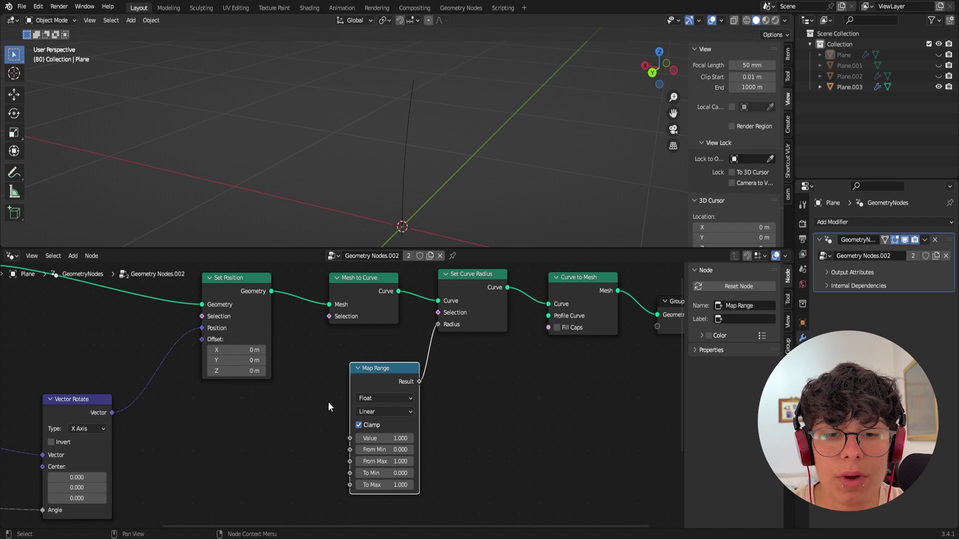
pyautogui.moveTo(350, 450); pyautogui.dragTo(269, 449)
pyautogui.scroll(-4, 310, 385)
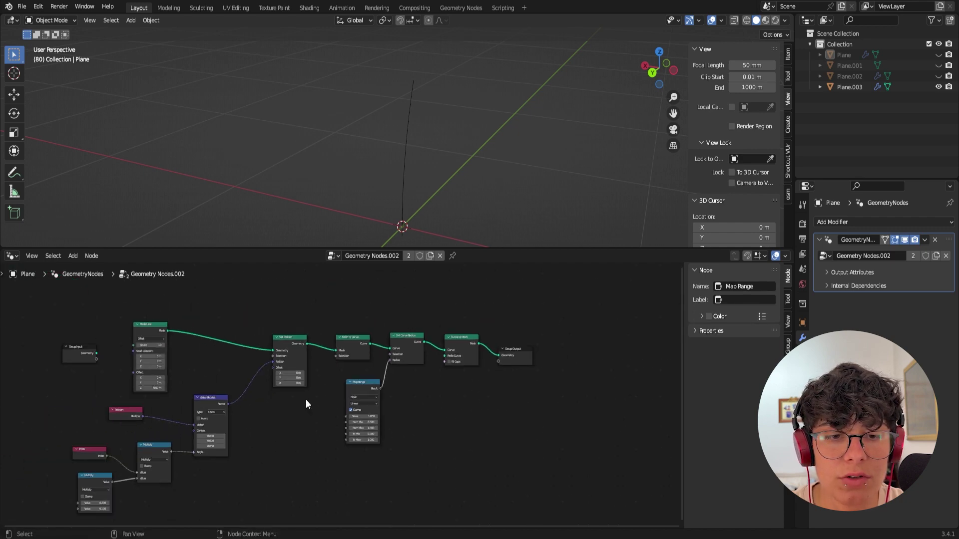
pyautogui.scroll(2, 503, 382)
pyautogui.moveTo(503, 381); pyautogui.dragTo(472, 384, button='middle')
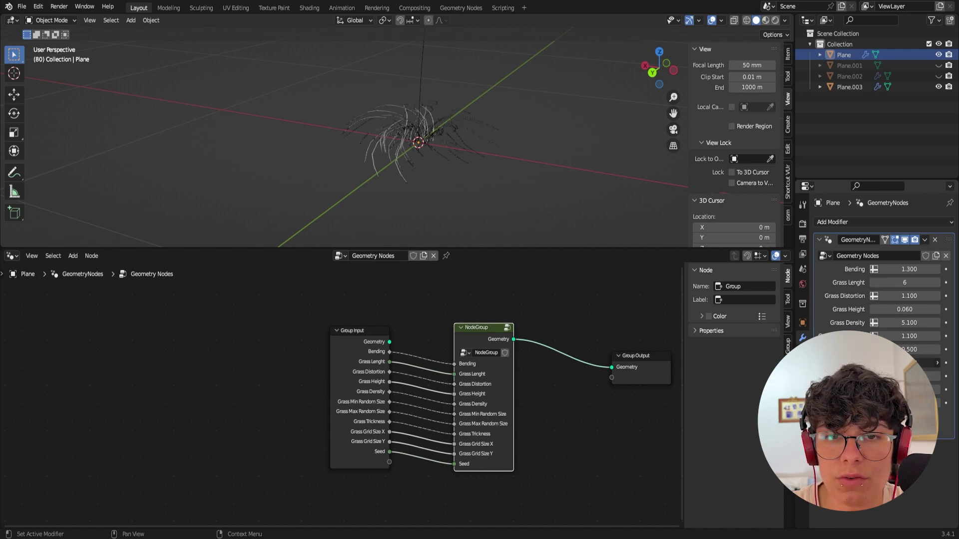
# Step: Hide the Plane object and select Plane.003 to return to its node tree
pyautogui.click(939, 55)
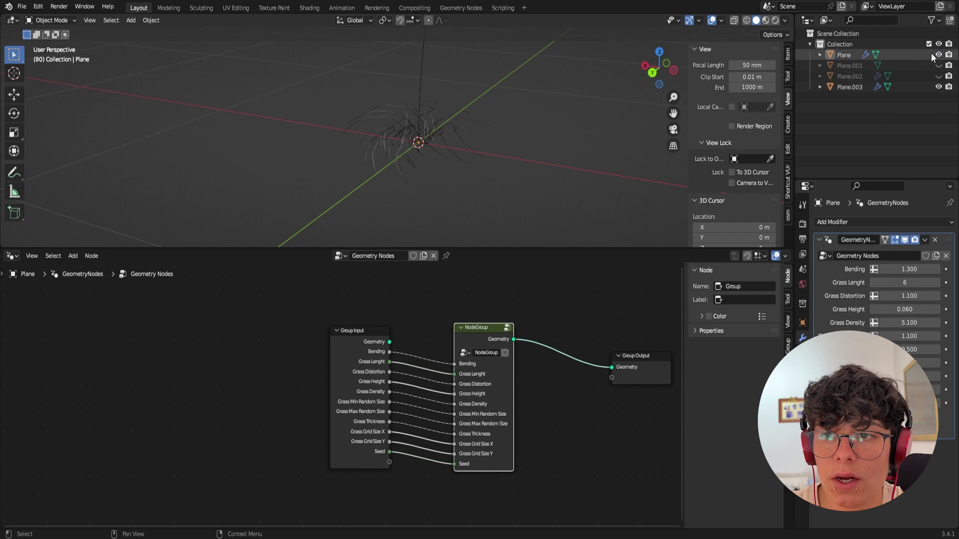
pyautogui.click(851, 87)
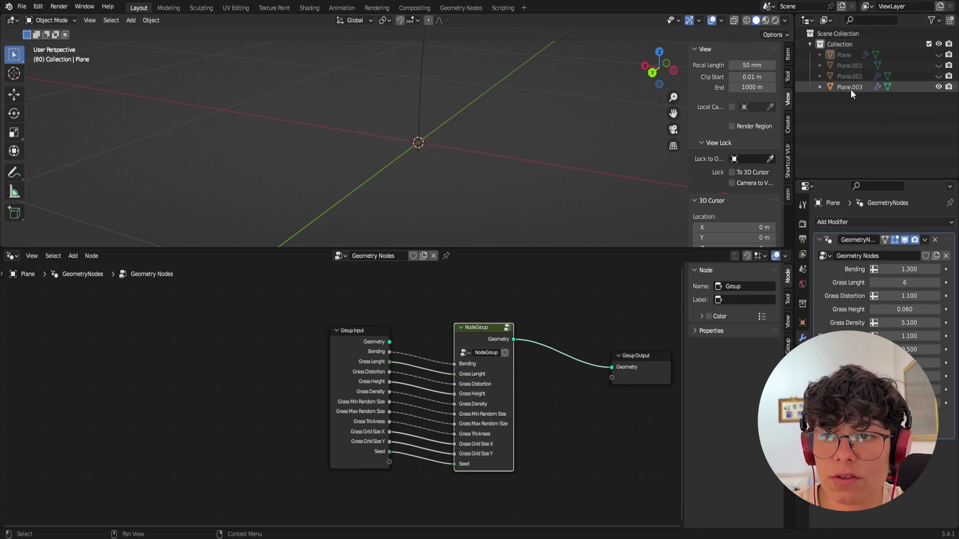
# Step: Place a Spline Parameter node beside Map Range with its Factor feeding the Value input
pyautogui.scroll(3, 543, 357)
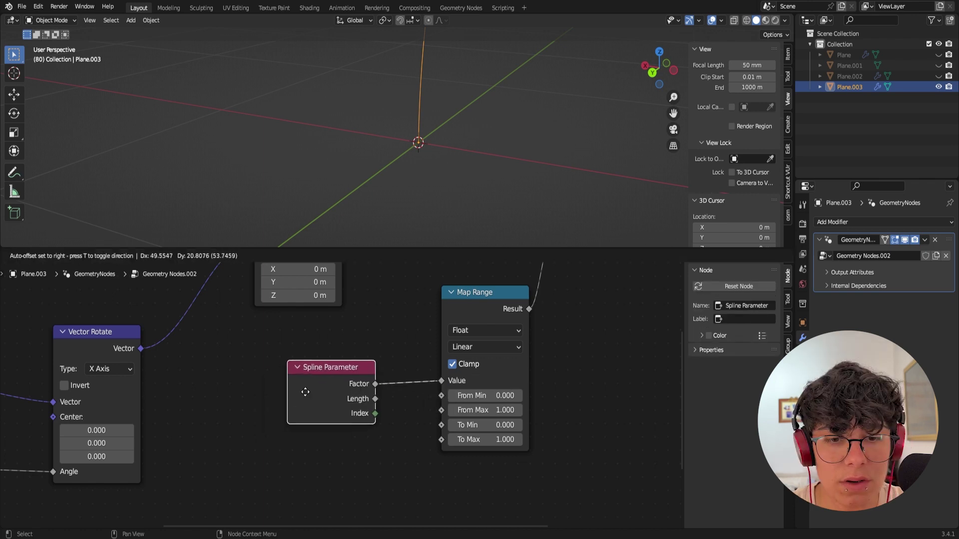
pyautogui.click(301, 392)
pyautogui.moveTo(316, 372); pyautogui.dragTo(312, 372)
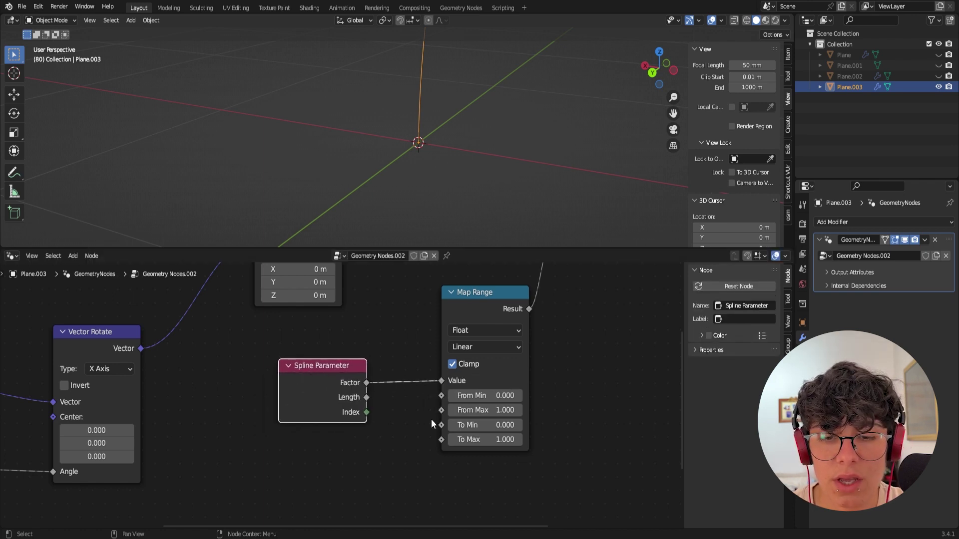
# Step: Add a Multiply node below Spline Parameter and link it to Map Range's To Min input
pyautogui.scroll(1, 408, 464)
pyautogui.moveTo(393, 482); pyautogui.dragTo(408, 446, button='middle')
pyautogui.scroll(1, 409, 447)
pyautogui.scroll(-2, 408, 446)
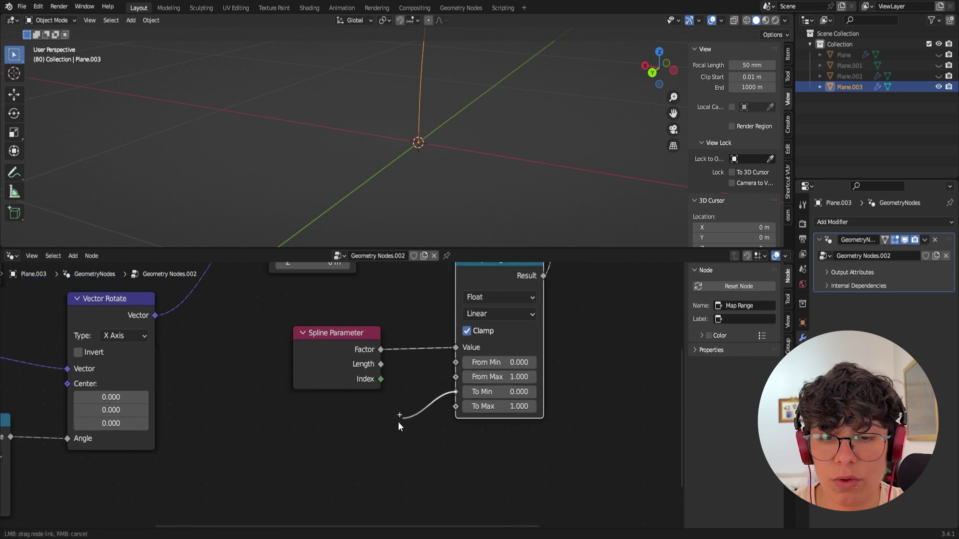
pyautogui.moveTo(398, 426); pyautogui.dragTo(389, 428)
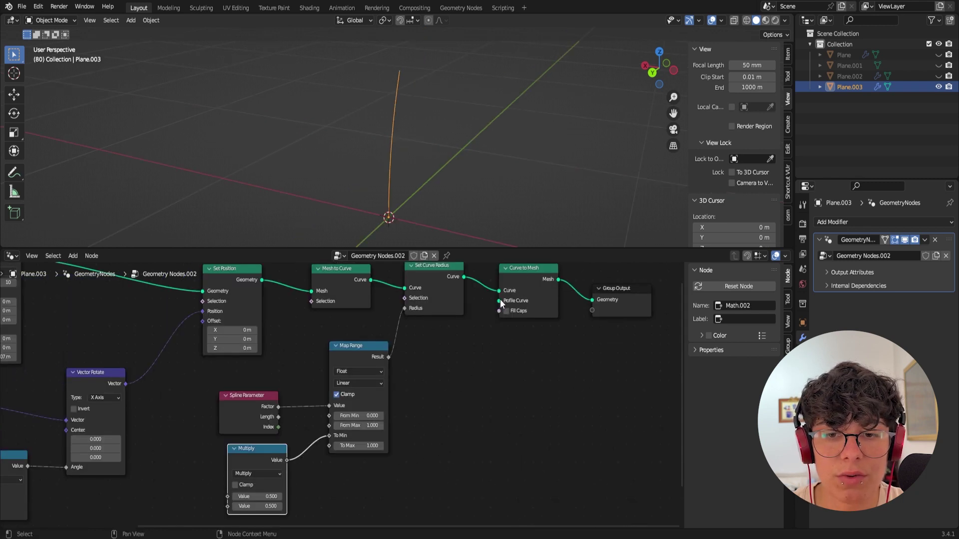
# Step: Add a Curve Line node and connect its Curve output to Curve to Mesh's Profile Curve input
pyautogui.click(499, 300)
pyautogui.hotkey('shift', 'a')
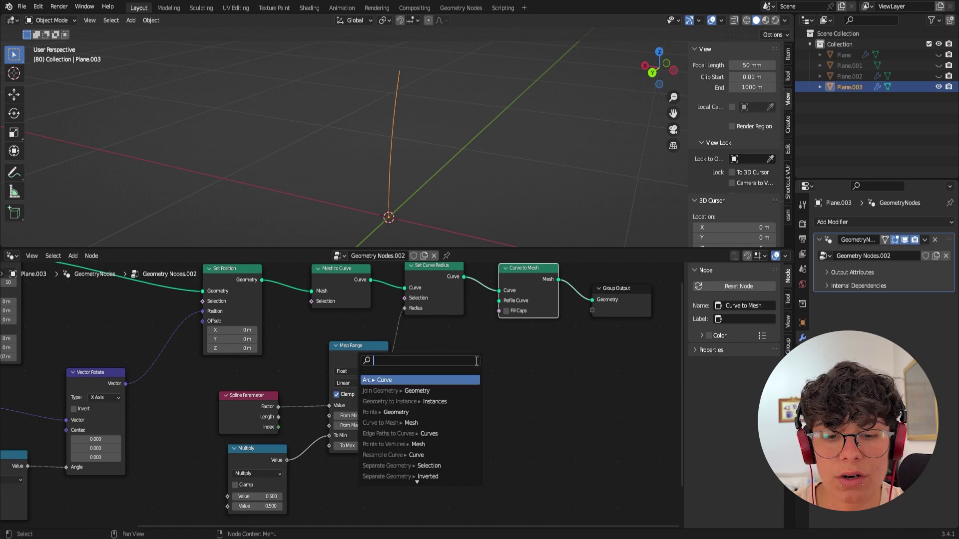
pyautogui.write('curve')
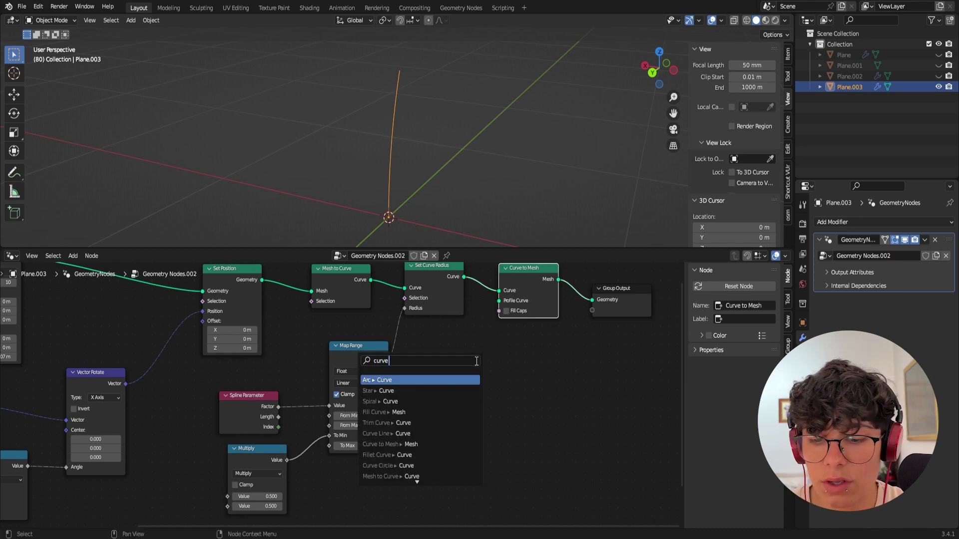
pyautogui.press('Return')
pyautogui.click(453, 352)
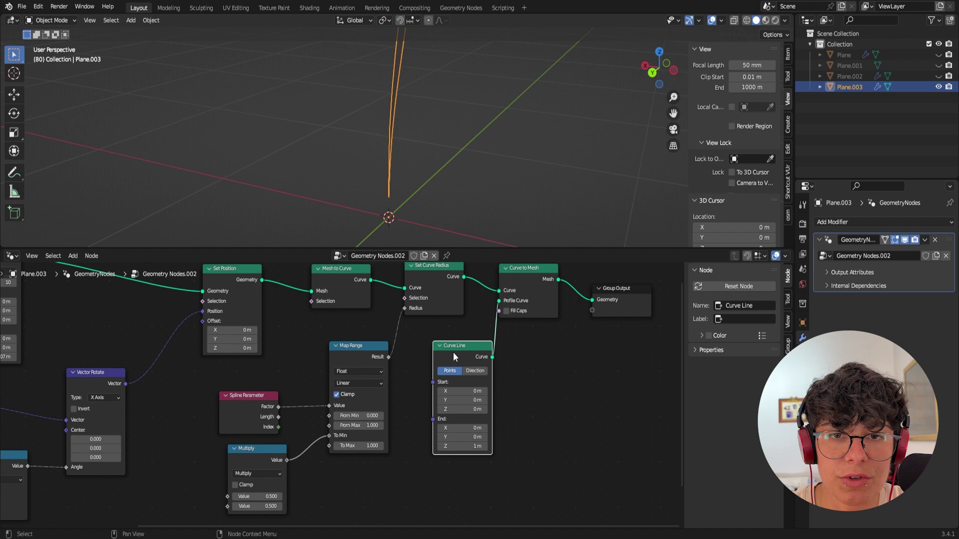
# Step: Inspect the shape and thickness of the blade mesh from different angles and distances in the viewport
pyautogui.scroll(-3, 427, 114)
pyautogui.moveTo(427, 138); pyautogui.dragTo(312, 143, button='middle')
pyautogui.scroll(2, 376, 161)
pyautogui.scroll(-4, 376, 161)
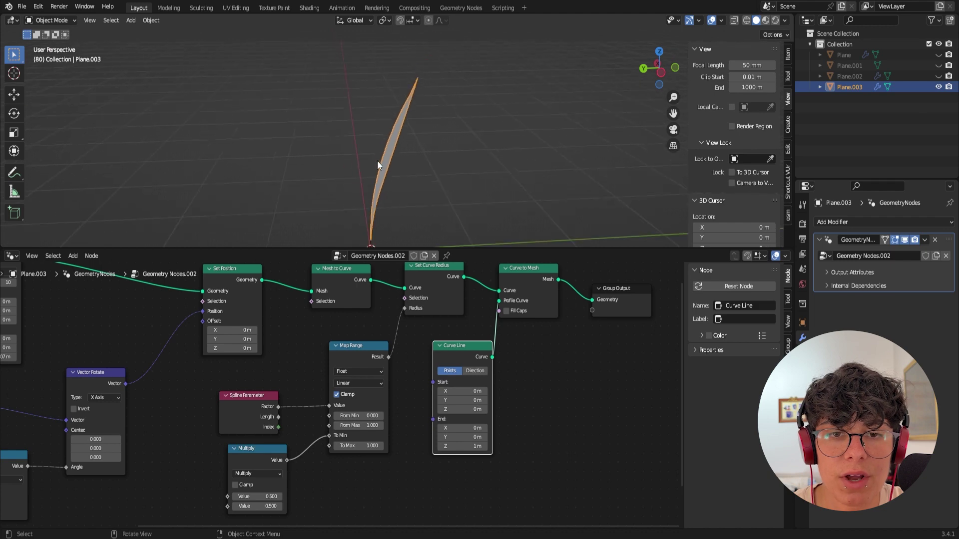
pyautogui.scroll(1, 377, 160)
pyautogui.scroll(-1, 364, 472)
pyautogui.moveTo(379, 468); pyautogui.dragTo(430, 432, button='middle')
pyautogui.scroll(2, 429, 432)
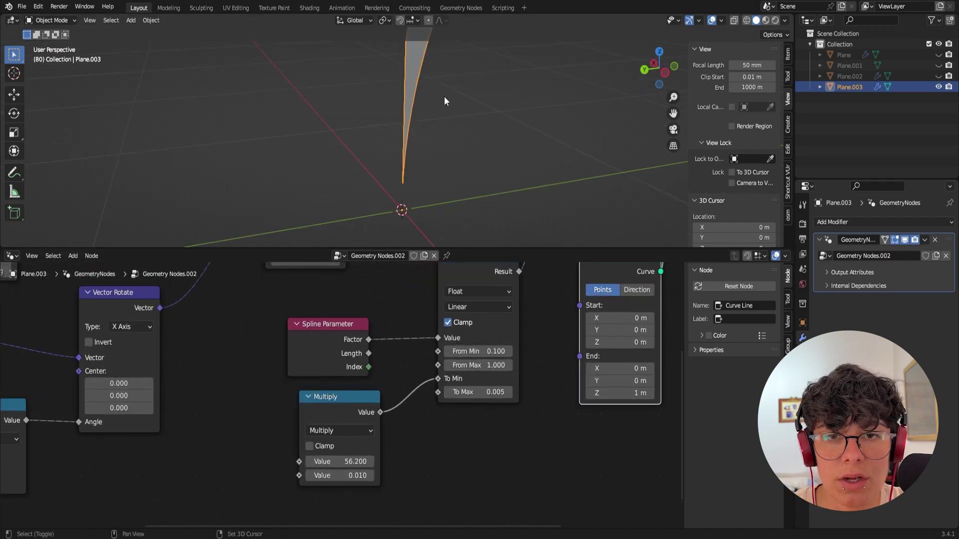
pyautogui.keyDown('shift'); pyautogui.moveTo(444, 97); pyautogui.dragTo(428, 139, button='middle'); pyautogui.keyUp('shift')
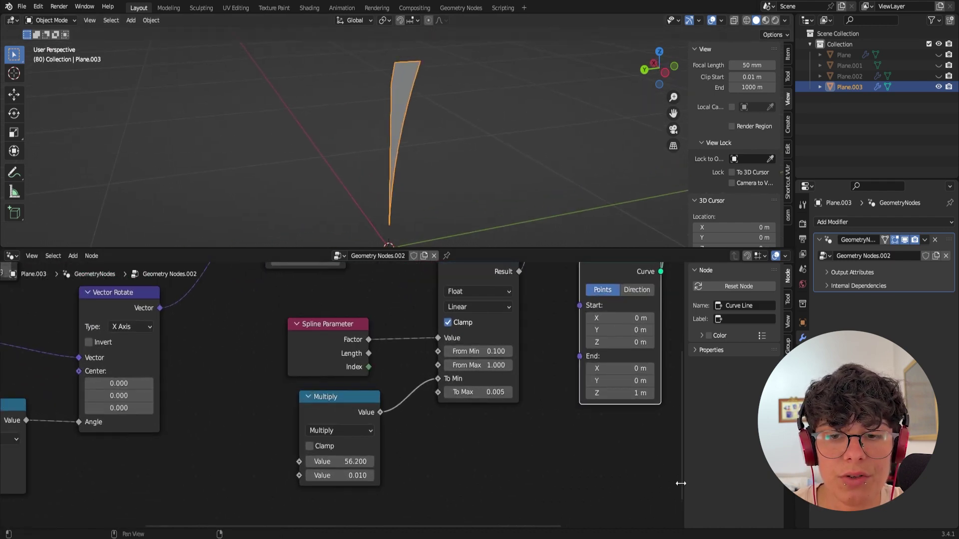
# Step: Set the Curve Line's End point to X 1 m and Z 0 m
pyautogui.click(641, 369)
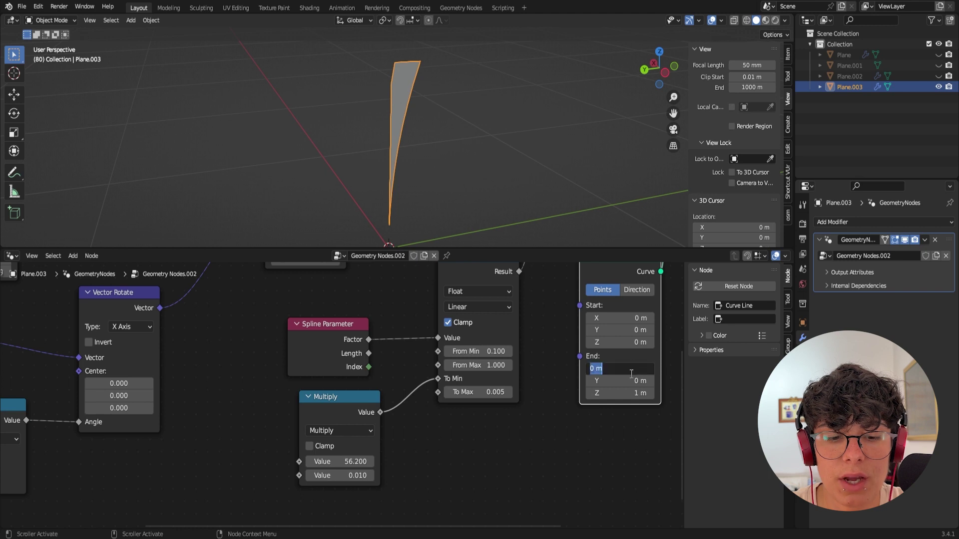
pyautogui.write('1')
pyautogui.press('Return')
pyautogui.click(639, 394)
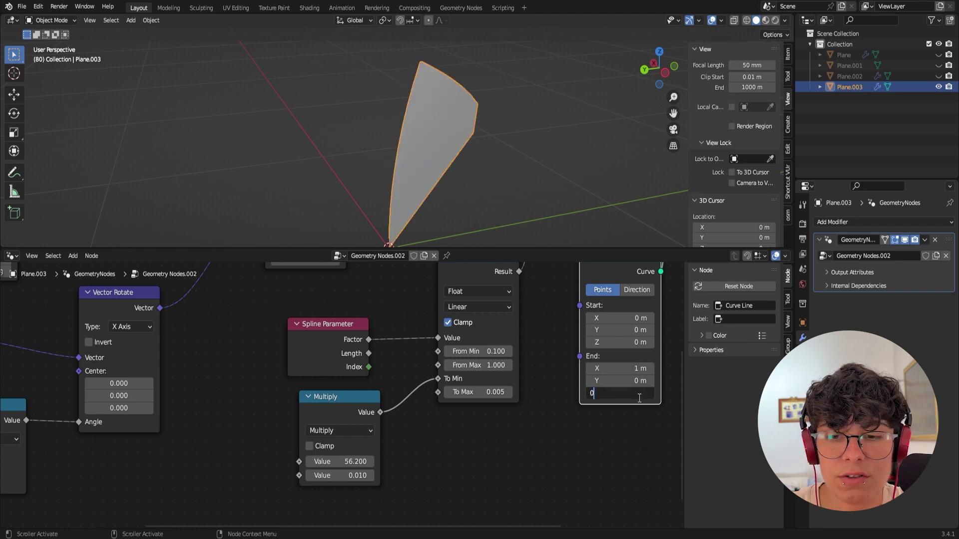
pyautogui.press('Return')
# Step: Move the Group Output node farther from Curve to Mesh to make room for more nodes
pyautogui.scroll(-3, 611, 416)
pyautogui.moveTo(207, 452); pyautogui.dragTo(378, 417, button='middle')
pyautogui.scroll(1, 378, 416)
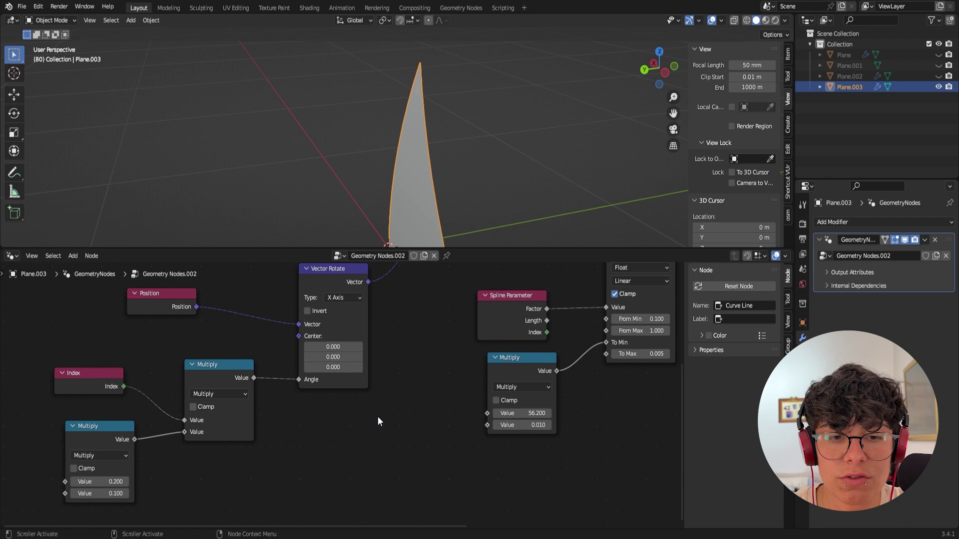
pyautogui.moveTo(337, 333); pyautogui.dragTo(283, 394, button='middle')
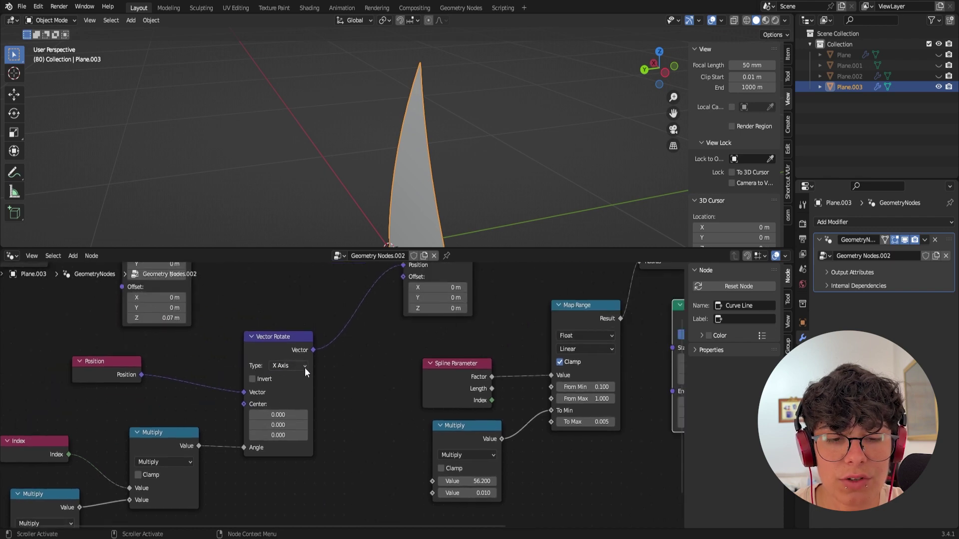
pyautogui.moveTo(601, 422); pyautogui.dragTo(411, 423, button='middle')
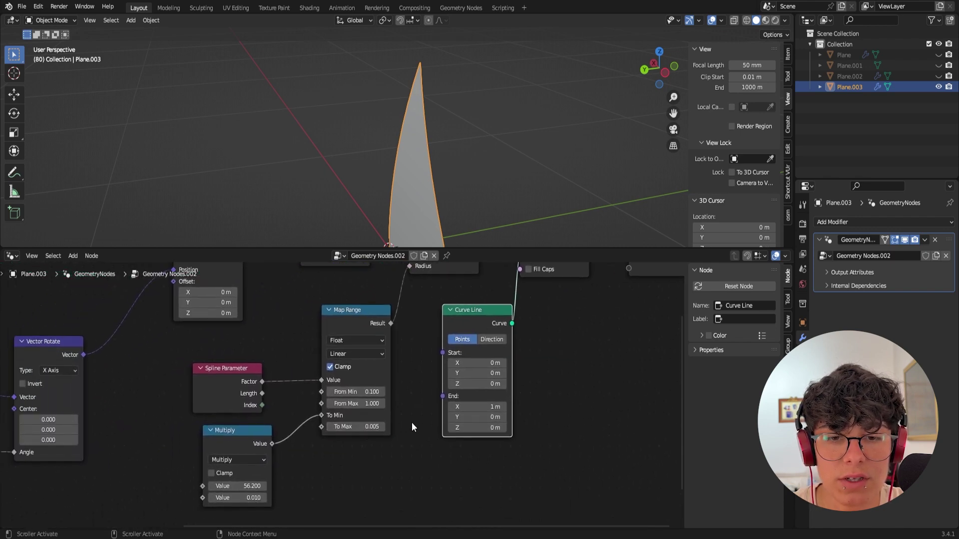
pyautogui.scroll(-2, 534, 355)
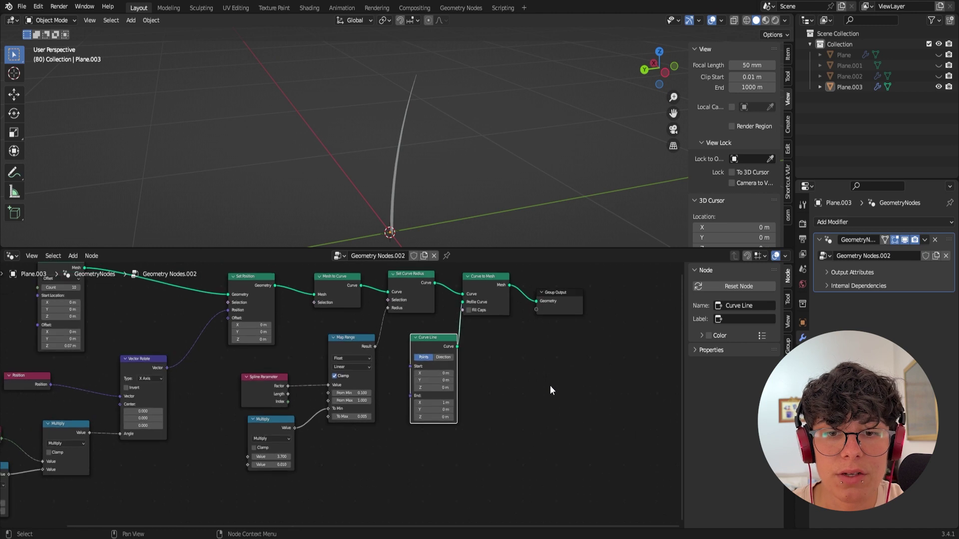
pyautogui.moveTo(563, 391); pyautogui.dragTo(413, 433, button='middle')
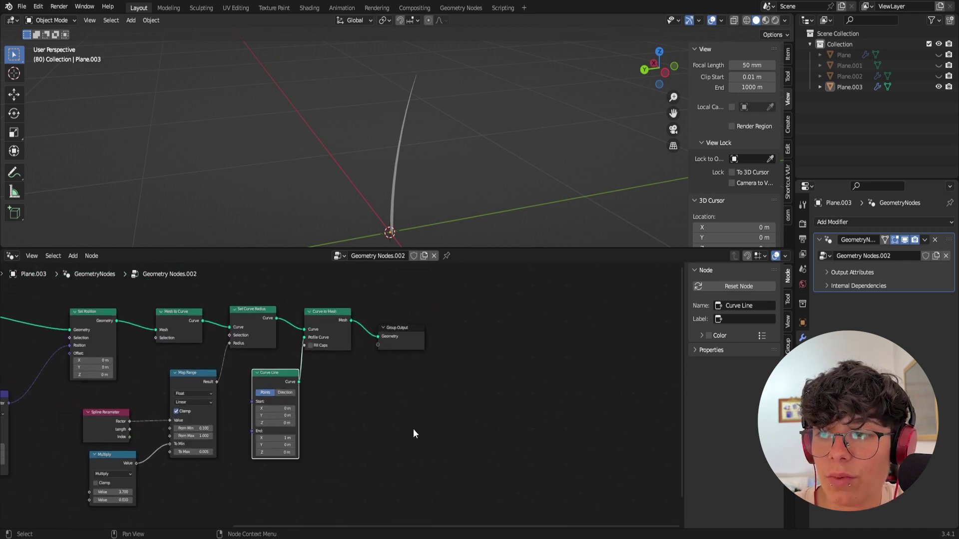
pyautogui.moveTo(404, 334); pyautogui.dragTo(492, 332)
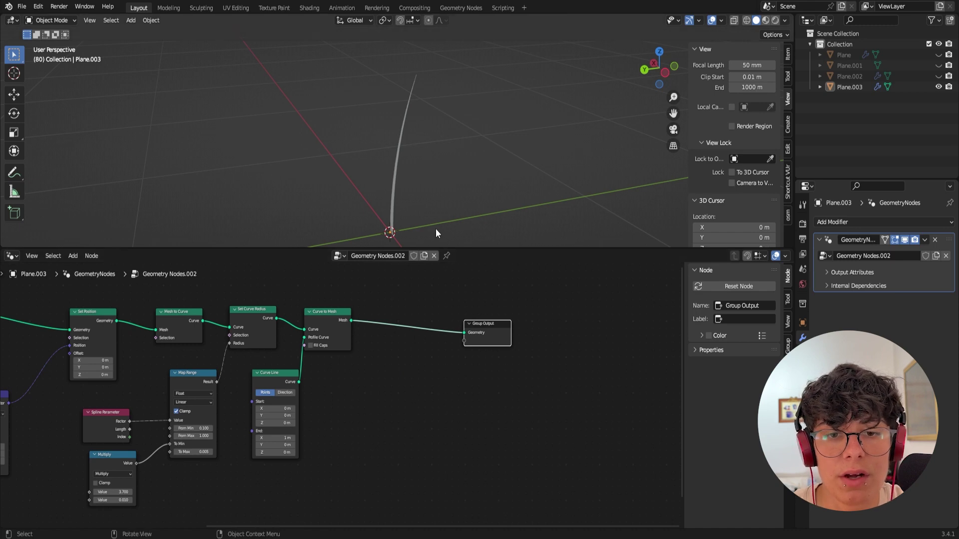
pyautogui.moveTo(493, 324); pyautogui.dragTo(517, 328)
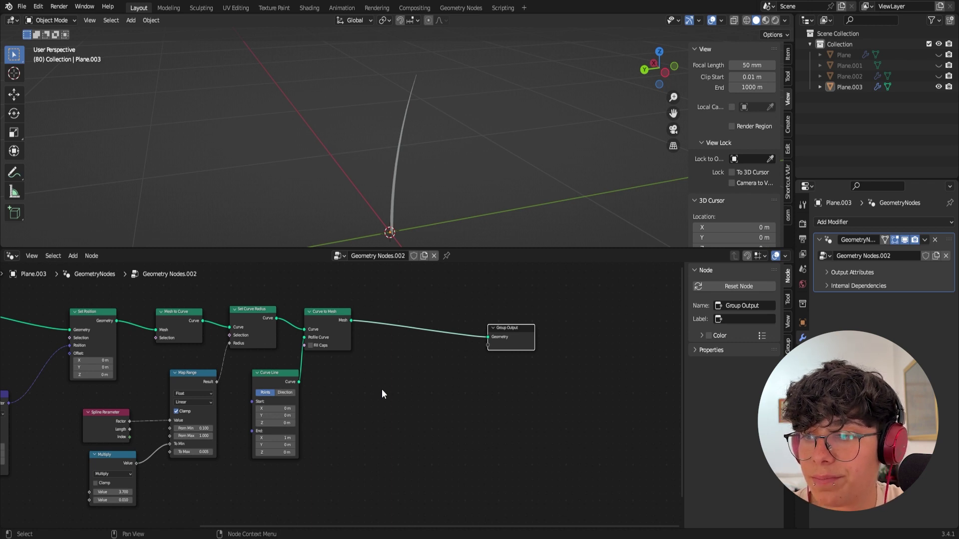
# Step: Insert an Instance on Points node before Group Output, with Curve to Mesh's Mesh output feeding its Instance input
pyautogui.click(413, 404)
pyautogui.hotkey('shift', 'a')
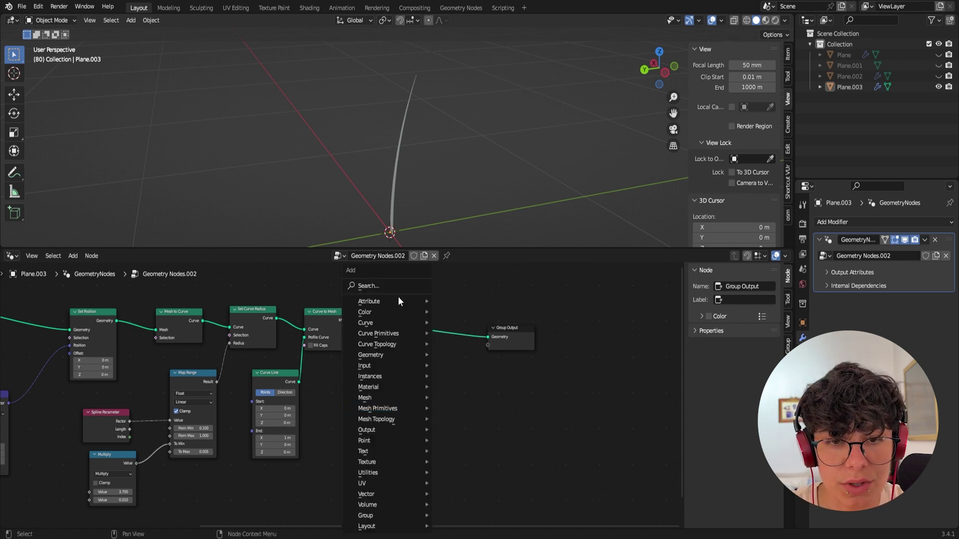
pyautogui.click(387, 289)
pyautogui.write('ins')
pyautogui.press('Return')
pyautogui.moveTo(460, 326); pyautogui.dragTo(400, 313)
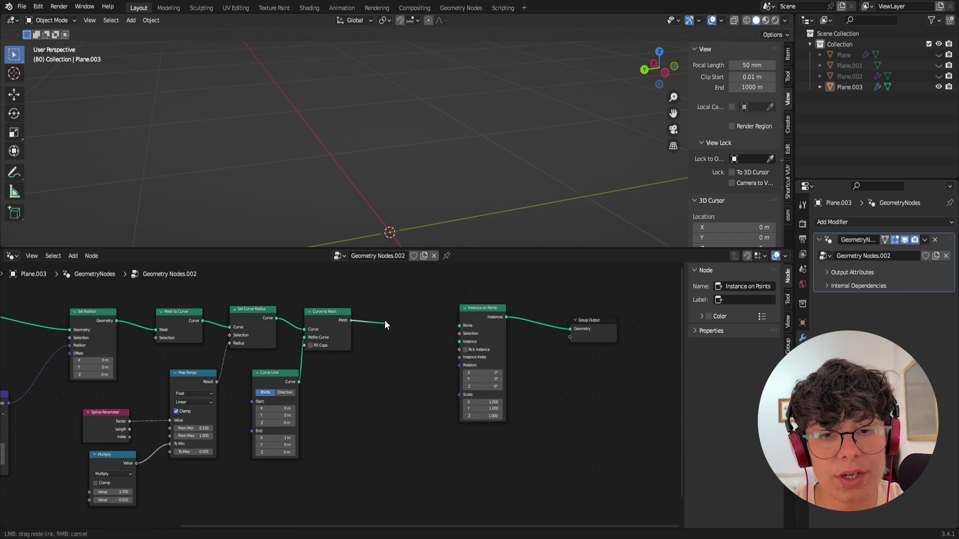
# Step: Add a Distribute Points on Faces node whose Points output feeds Instance on Points' Points input
pyautogui.moveTo(459, 343); pyautogui.dragTo(417, 379)
pyautogui.write('dis')
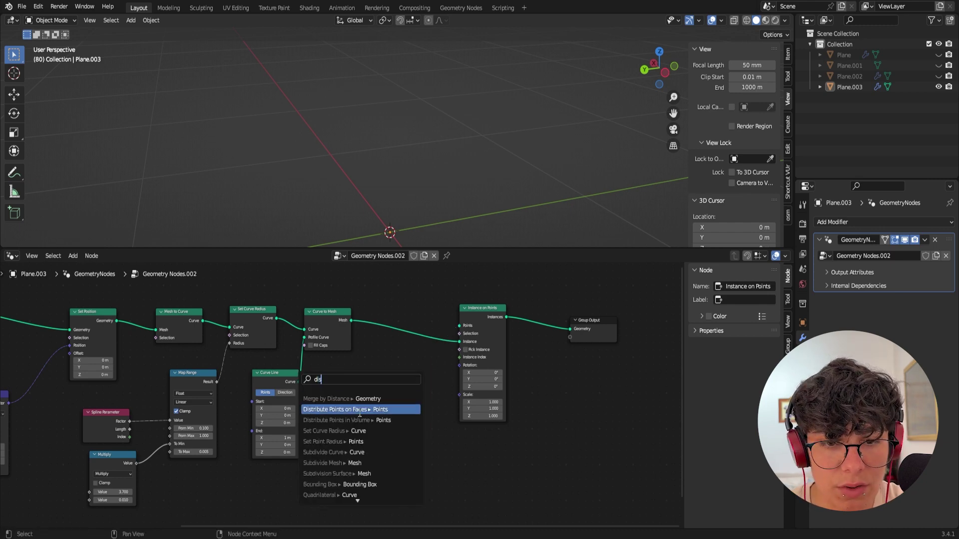
pyautogui.click(359, 410)
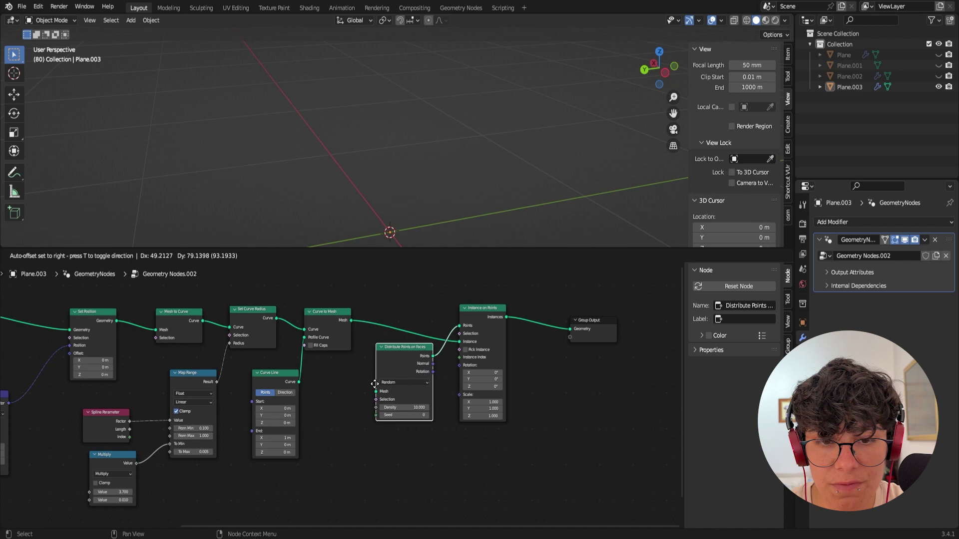
pyautogui.click(373, 386)
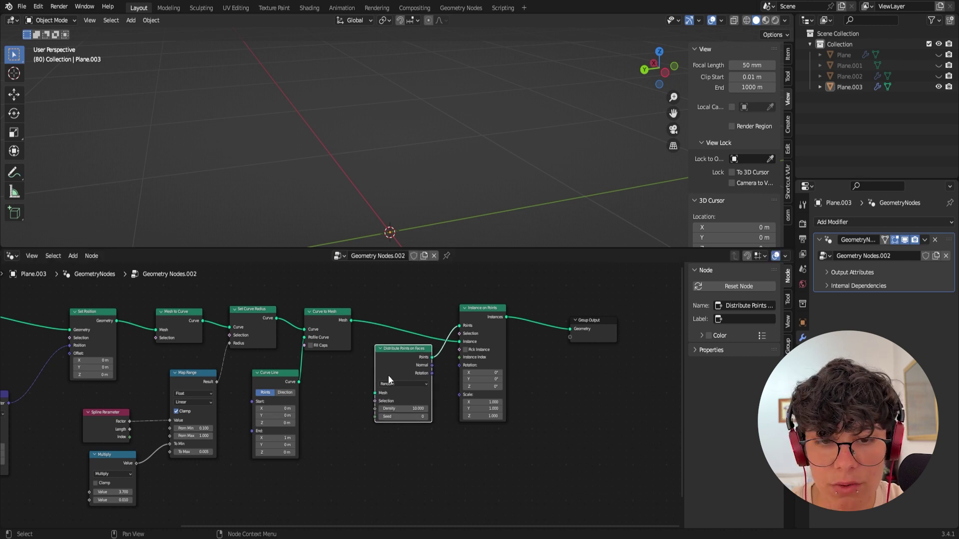
# Step: Add a Set Position node whose Geometry output feeds Distribute Points on Faces' Mesh input
pyautogui.moveTo(374, 393); pyautogui.dragTo(343, 398)
pyautogui.write('set')
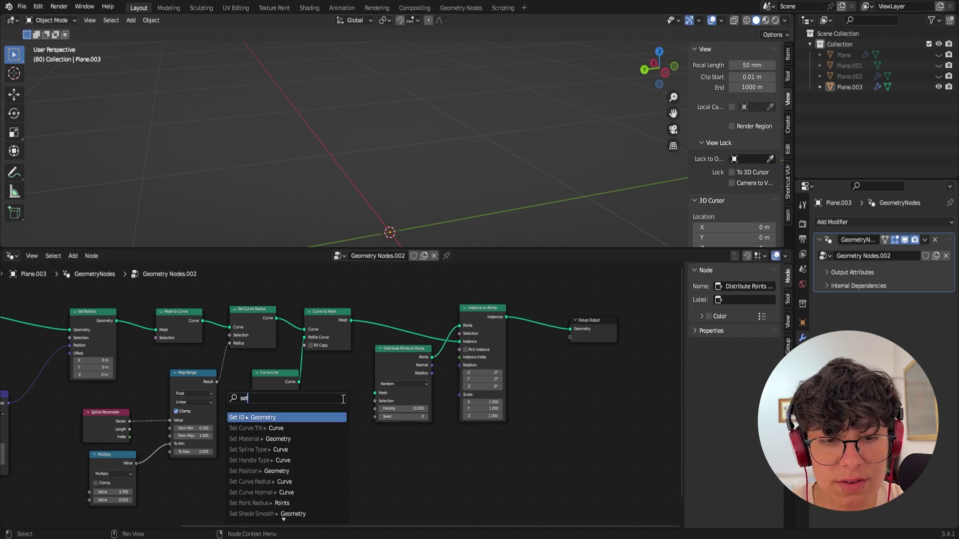
pyautogui.write(' po')
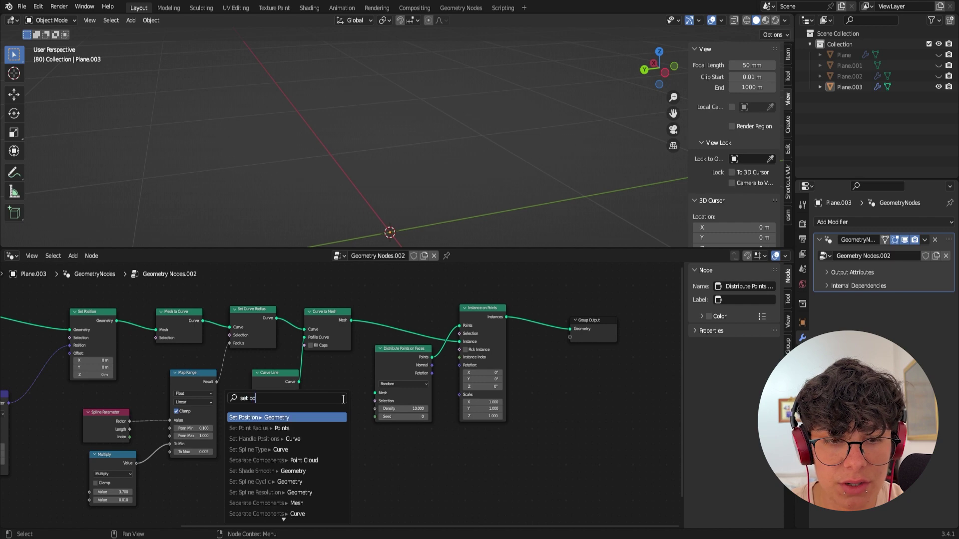
pyautogui.click(304, 414)
pyautogui.click(321, 404)
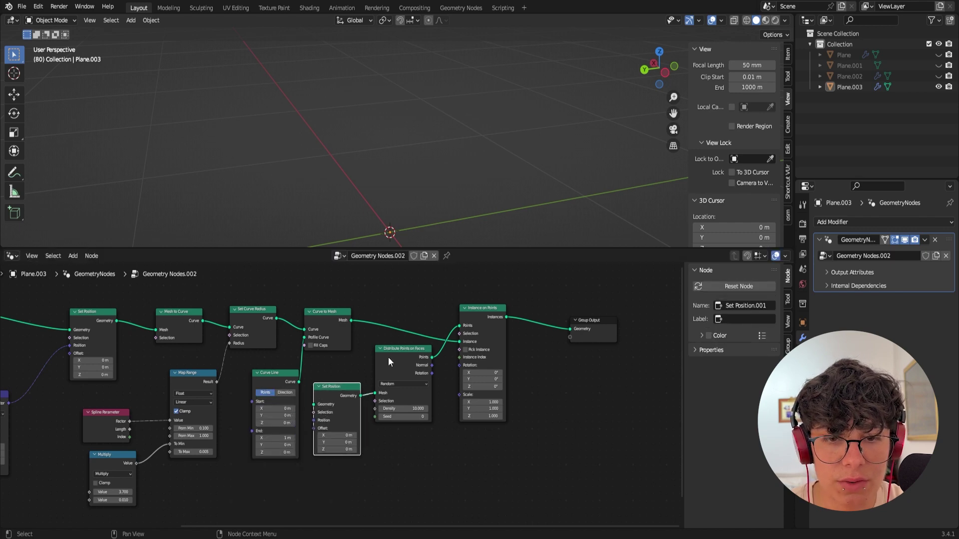
# Step: Reposition the new Set Position and Distribute Points on Faces nodes, and move Instance on Points farther along the chain
pyautogui.moveTo(471, 483); pyautogui.dragTo(324, 393)
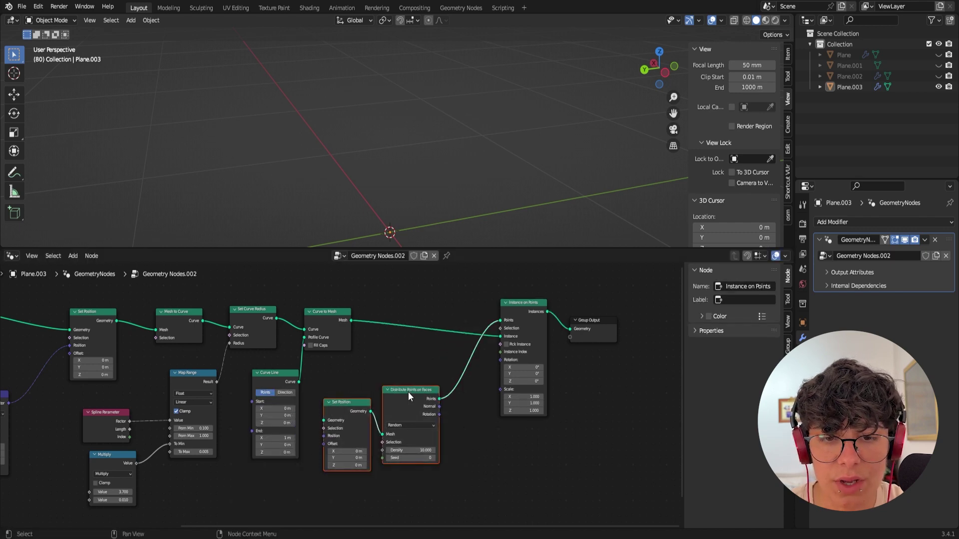
pyautogui.moveTo(408, 392); pyautogui.dragTo(441, 365)
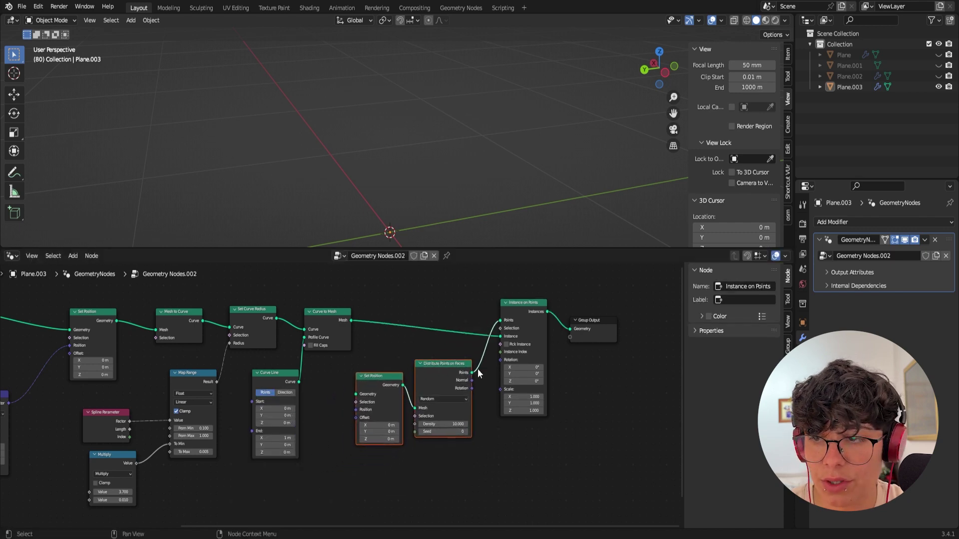
pyautogui.moveTo(521, 311); pyautogui.dragTo(613, 322)
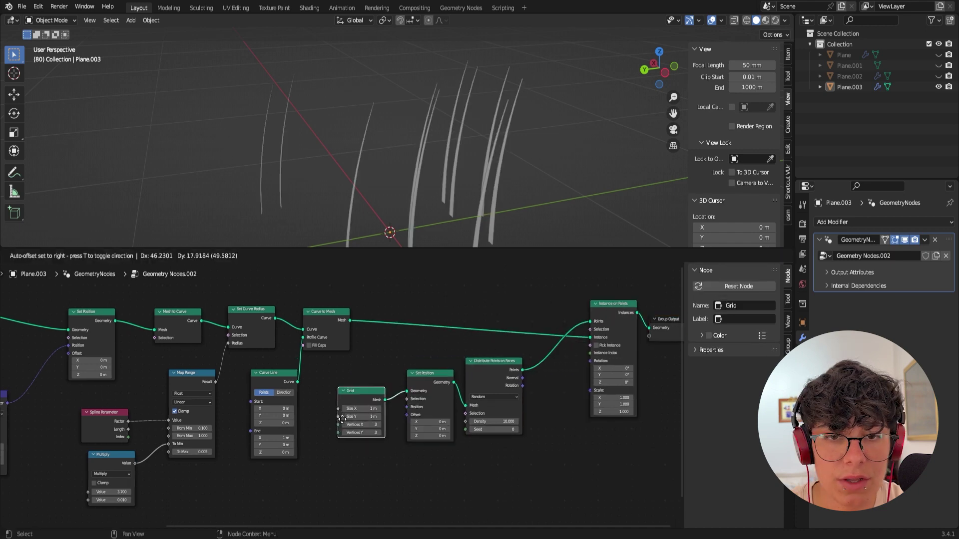
# Step: Place a Grid node before the new Set Position node, with its Mesh output feeding the Geometry input
pyautogui.click(342, 418)
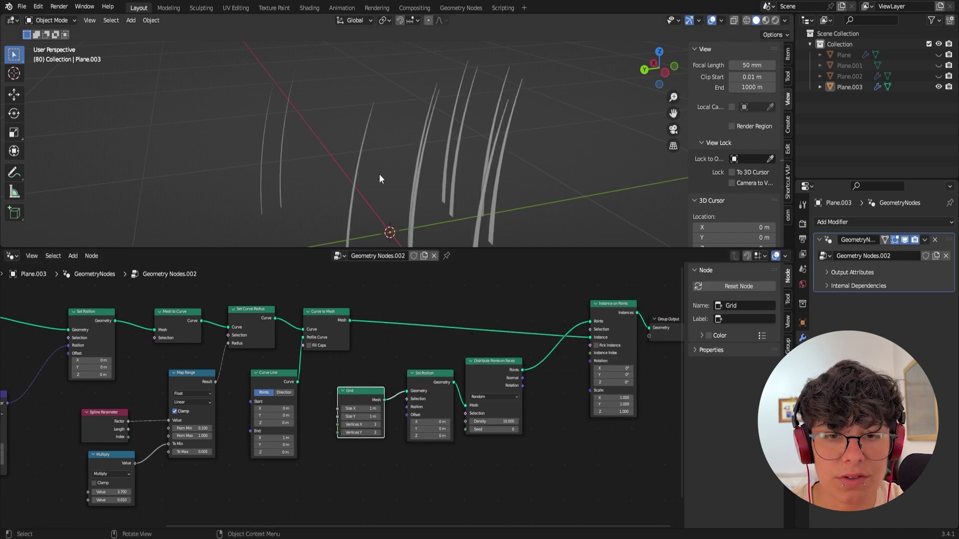
pyautogui.moveTo(404, 185)
pyautogui.mouseDown(button='middle')
pyautogui.moveTo(426, 176)
pyautogui.moveTo(397, 170)
pyautogui.mouseUp(button='middle')
pyautogui.scroll(4, 500, 469)
pyautogui.moveTo(500, 469); pyautogui.dragTo(339, 475, button='middle')
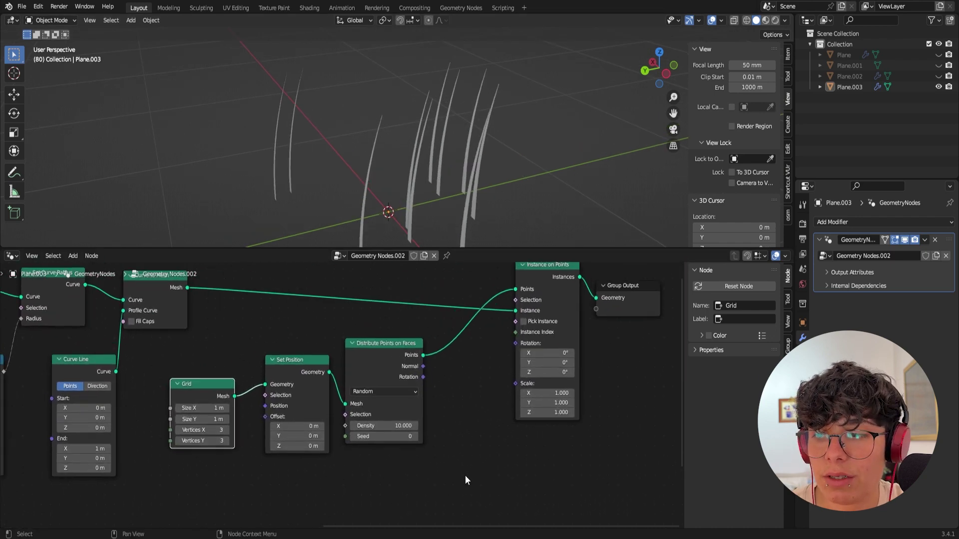
pyautogui.moveTo(458, 466); pyautogui.dragTo(559, 407, button='middle')
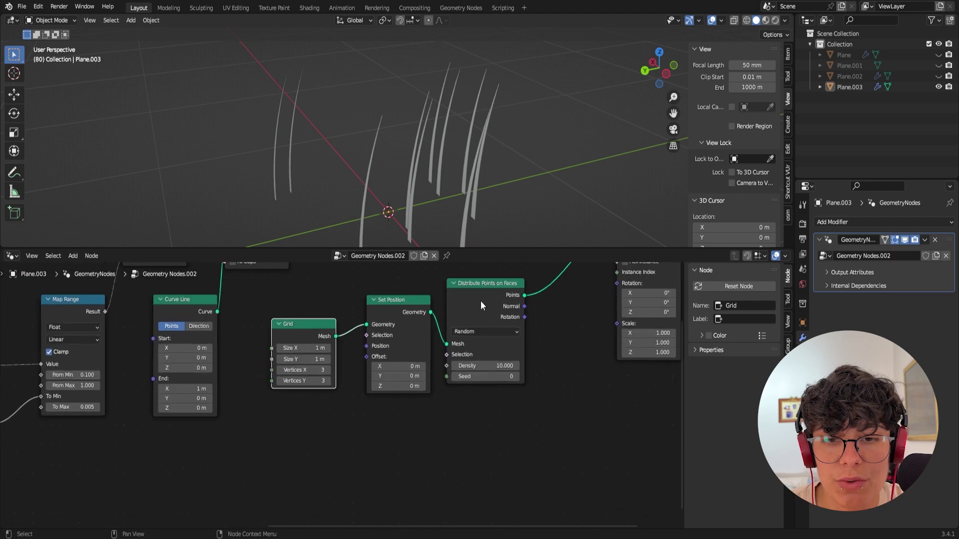
# Step: Shift Distribute Points on Faces slightly and move Instance on Points with Group Output farther away from it
pyautogui.moveTo(479, 291); pyautogui.dragTo(497, 298)
pyautogui.scroll(-5, 569, 411)
pyautogui.moveTo(568, 411); pyautogui.dragTo(516, 450, button='middle')
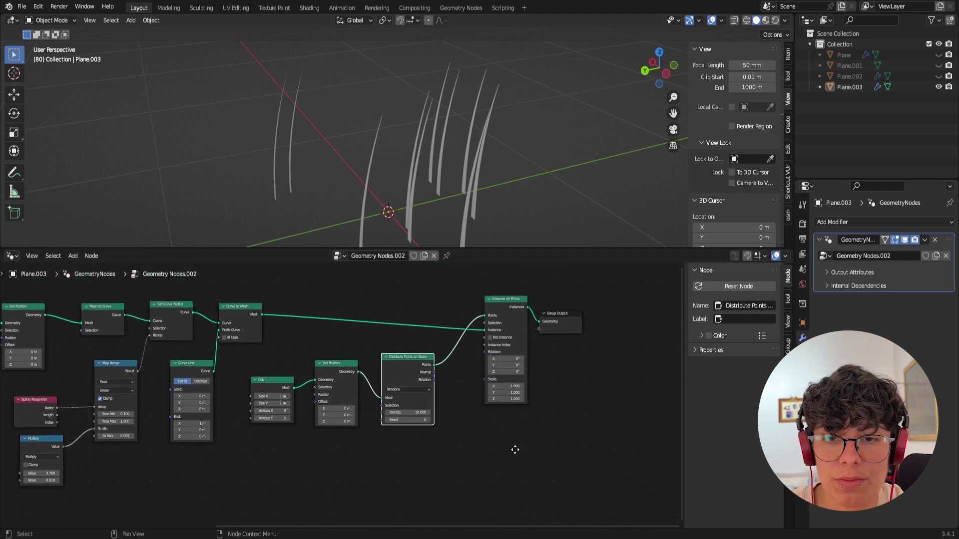
pyautogui.scroll(2, 519, 447)
pyautogui.click(611, 391)
pyautogui.moveTo(609, 394); pyautogui.dragTo(565, 282)
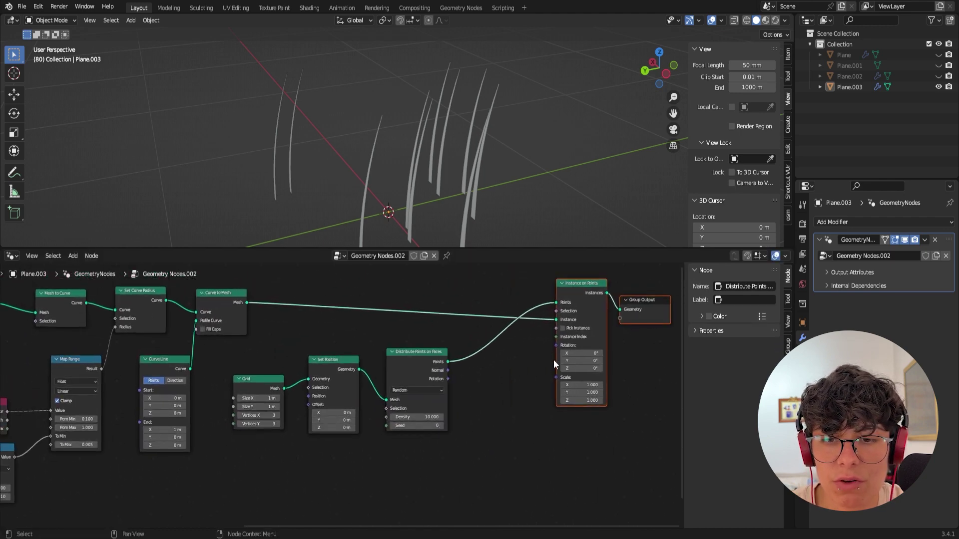
# Step: Add a vector Random Value node below Instance on Points and connect its Value output to the Rotation input
pyautogui.moveTo(556, 345); pyautogui.dragTo(517, 412)
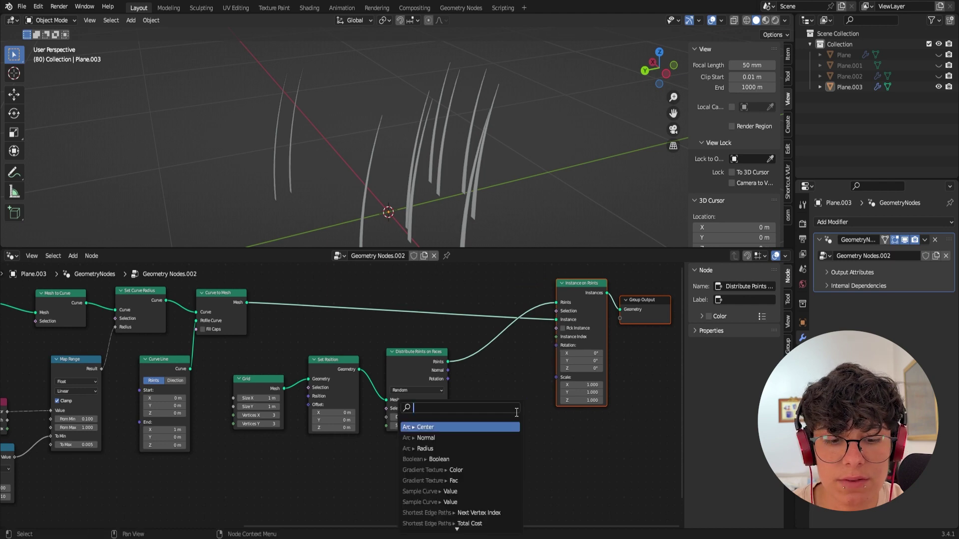
pyautogui.write('rando')
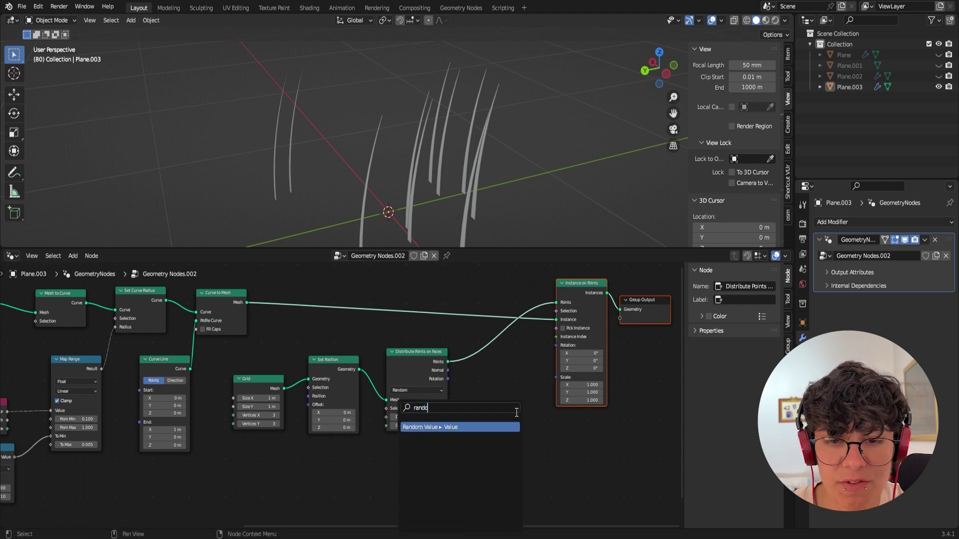
pyautogui.click(471, 427)
pyautogui.click(484, 413)
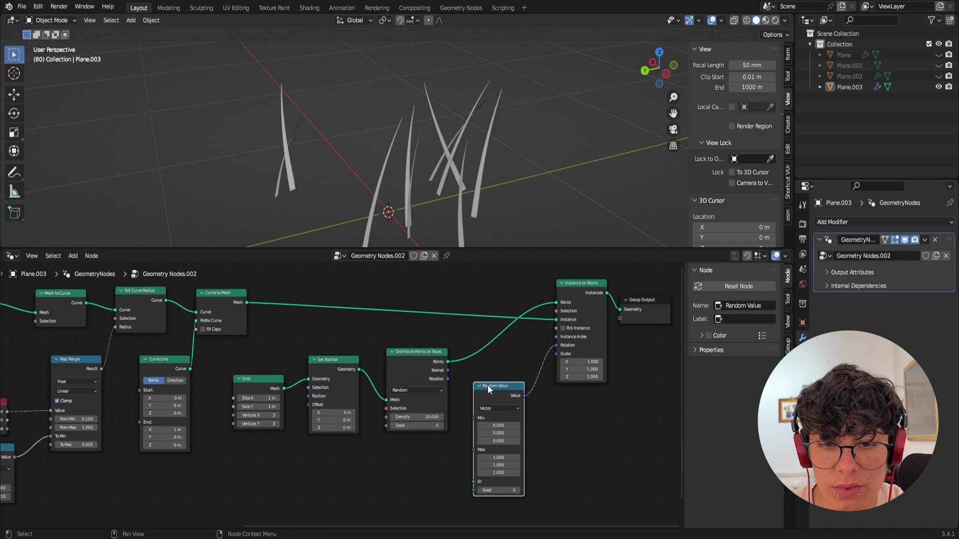
pyautogui.moveTo(575, 433); pyautogui.dragTo(498, 400, button='middle')
pyautogui.scroll(6, 452, 429)
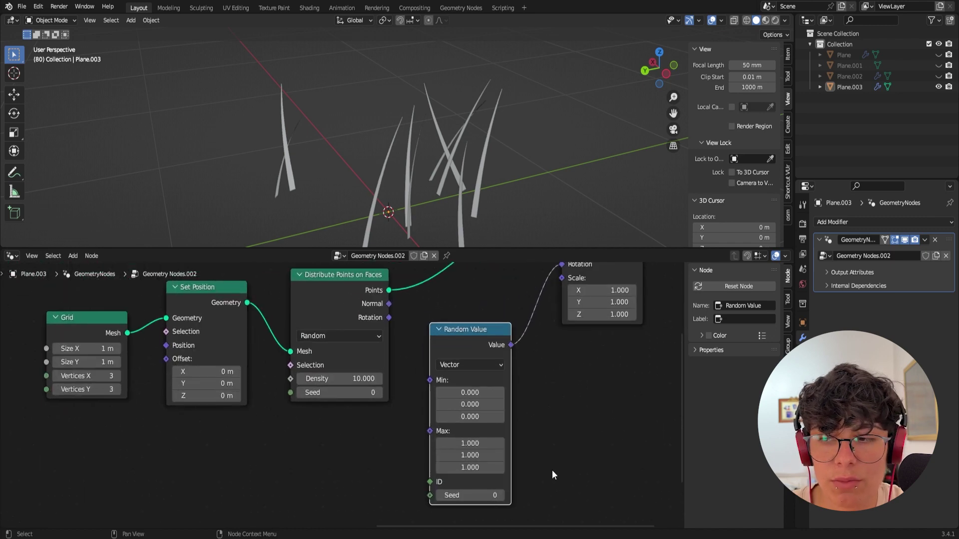
# Step: Set the first Max component of the vector Random Value node feeding Rotation to .6
pyautogui.scroll(2, 529, 452)
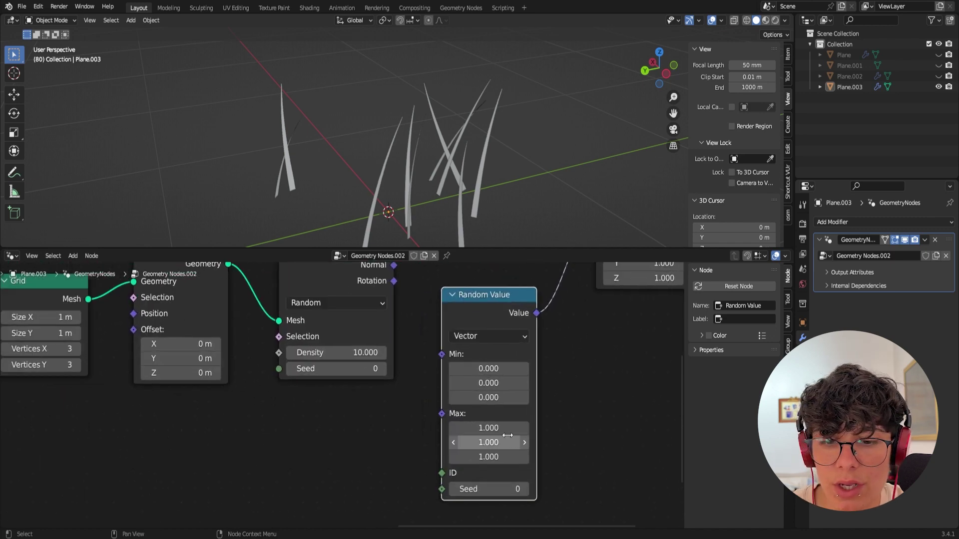
pyautogui.click(495, 424)
pyautogui.write('.')
pyautogui.write('.6')
pyautogui.press('Return')
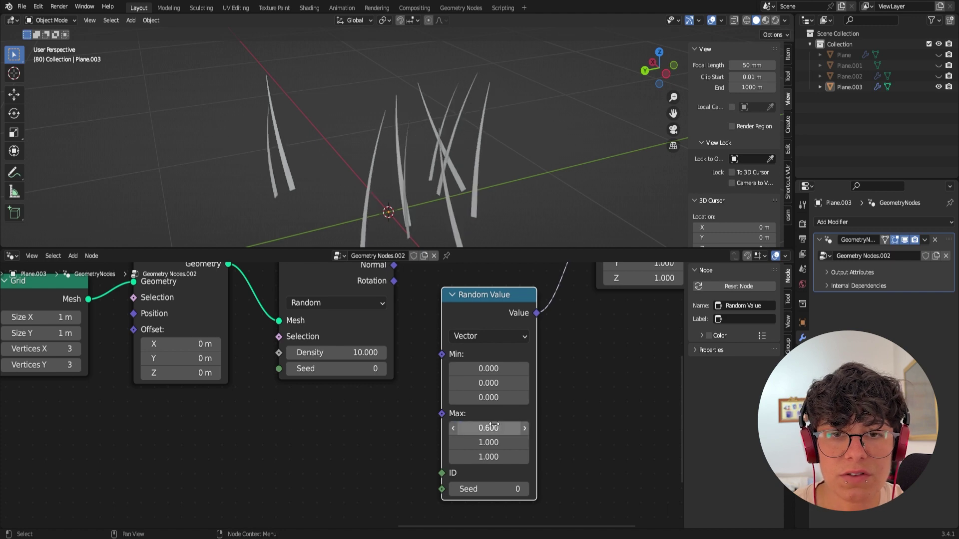
# Step: Set the third Max component of the rotation's Random Value node to 2*pi for a full random turn about Z
pyautogui.moveTo(485, 455); pyautogui.dragTo(532, 455)
pyautogui.click(485, 455)
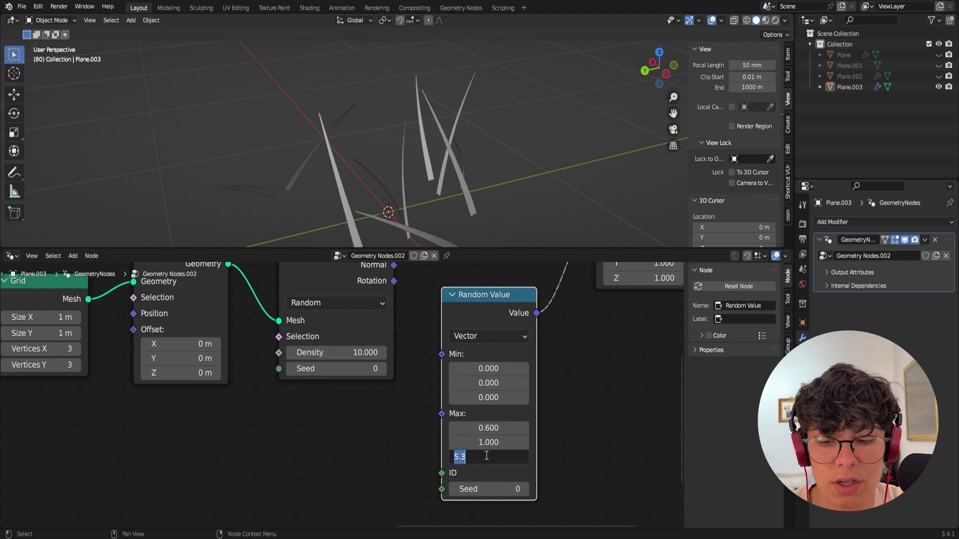
pyautogui.write('2*pi')
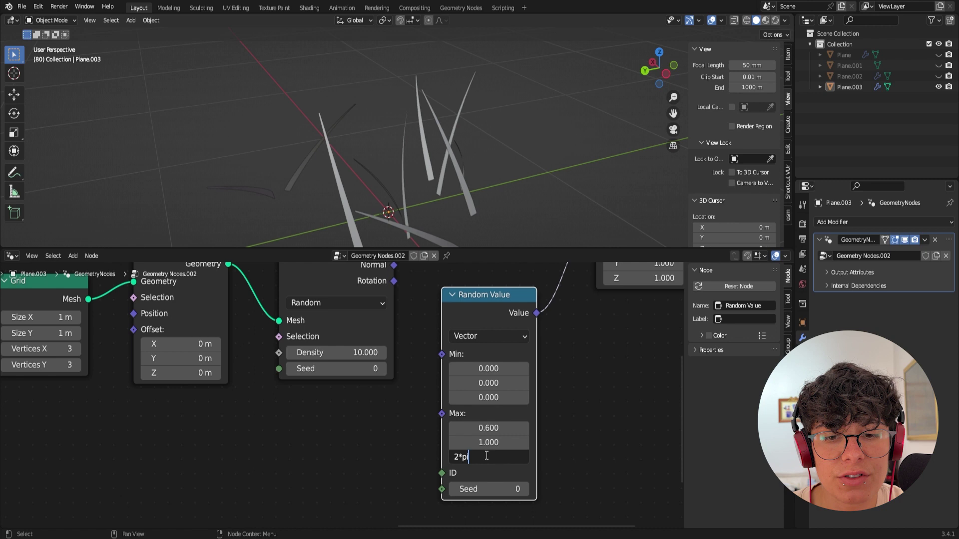
pyautogui.press('Return')
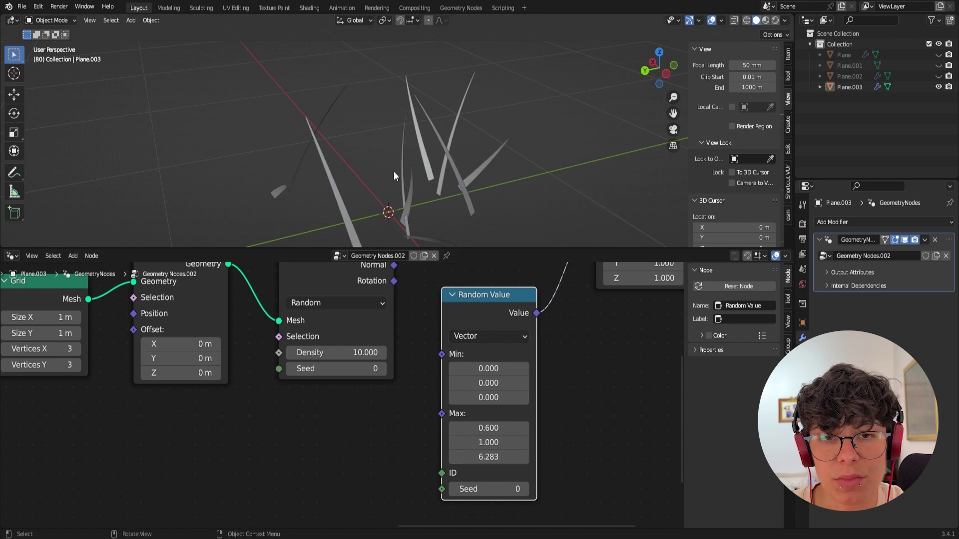
pyautogui.scroll(-3, 398, 174)
pyautogui.moveTo(406, 180)
pyautogui.mouseDown(button='middle')
pyautogui.moveTo(440, 178)
pyautogui.moveTo(402, 179)
pyautogui.moveTo(415, 181)
pyautogui.mouseUp(button='middle')
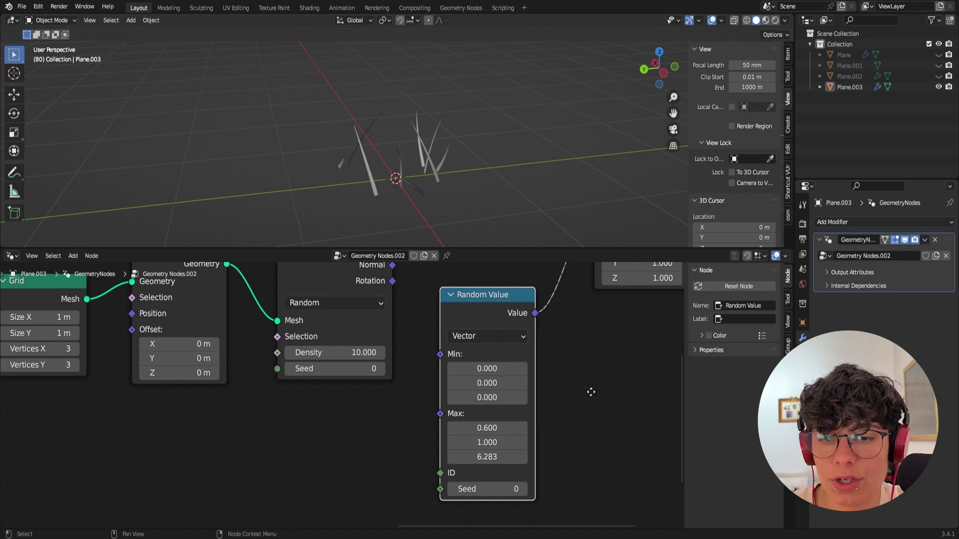
# Step: Add a second Random Value node linked from the Scale input of Instance on Points and place it below that node
pyautogui.moveTo(591, 389); pyautogui.dragTo(405, 436, button='middle')
pyautogui.scroll(-3, 404, 436)
pyautogui.moveTo(384, 306); pyautogui.dragTo(309, 395)
pyautogui.write('rand')
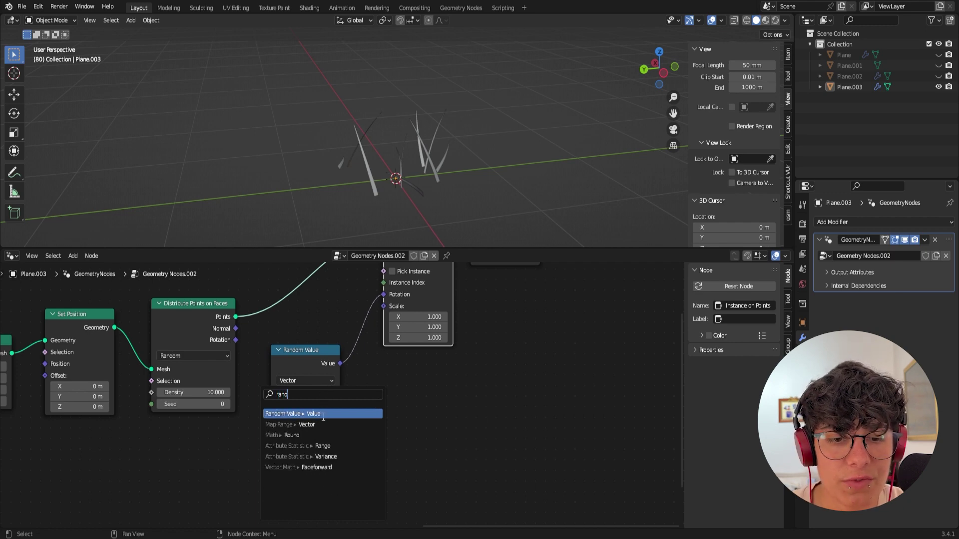
pyautogui.press('Return')
pyautogui.click(368, 408)
# Step: Switch the new Random Value node to Float with Min 1.1 and Max 0.5, and connect its Value output to Scale
pyautogui.moveTo(307, 354); pyautogui.dragTo(298, 350)
pyautogui.click(370, 411)
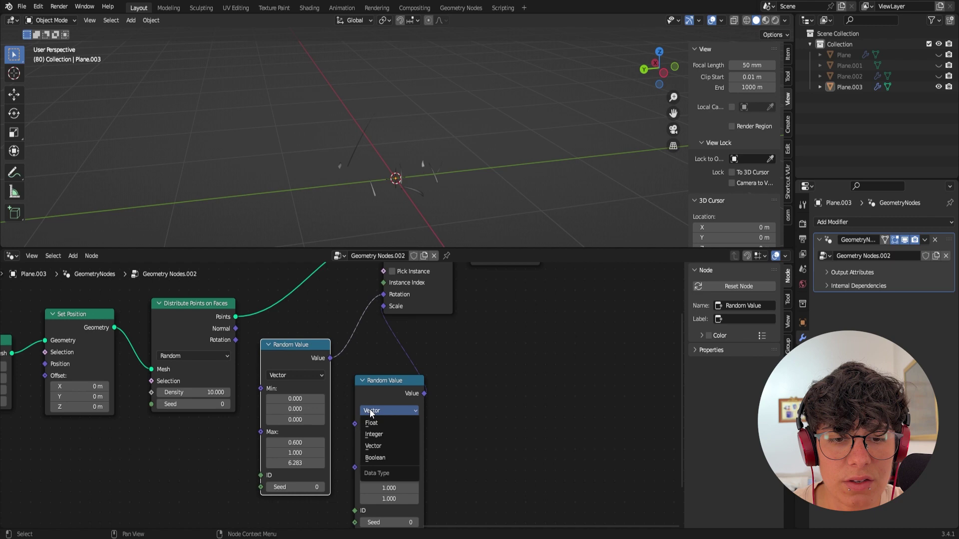
pyautogui.click(394, 423)
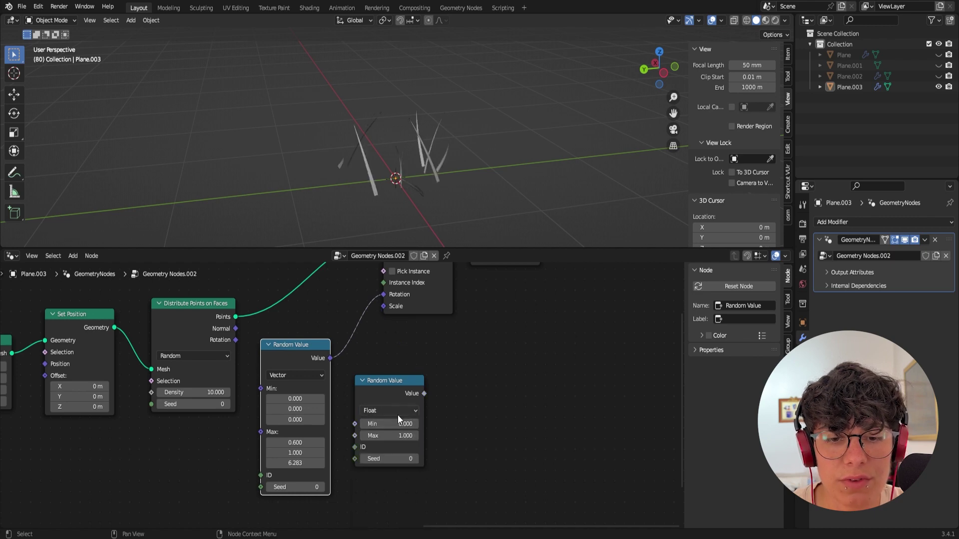
pyautogui.moveTo(438, 393); pyautogui.dragTo(390, 292)
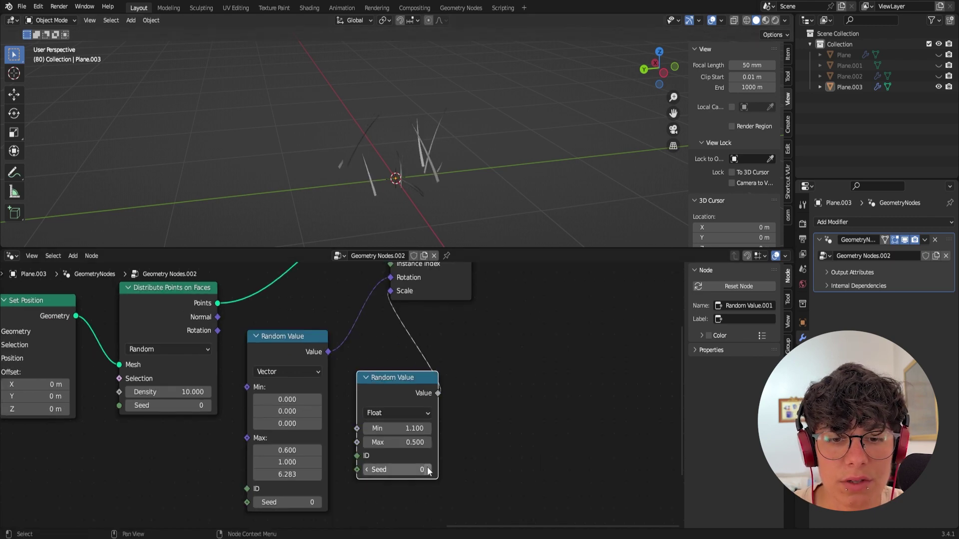
# Step: Try a Min of 2.9 and a Max of -1.4 on the scale's Random Value node, and undo both changes
pyautogui.click(404, 429)
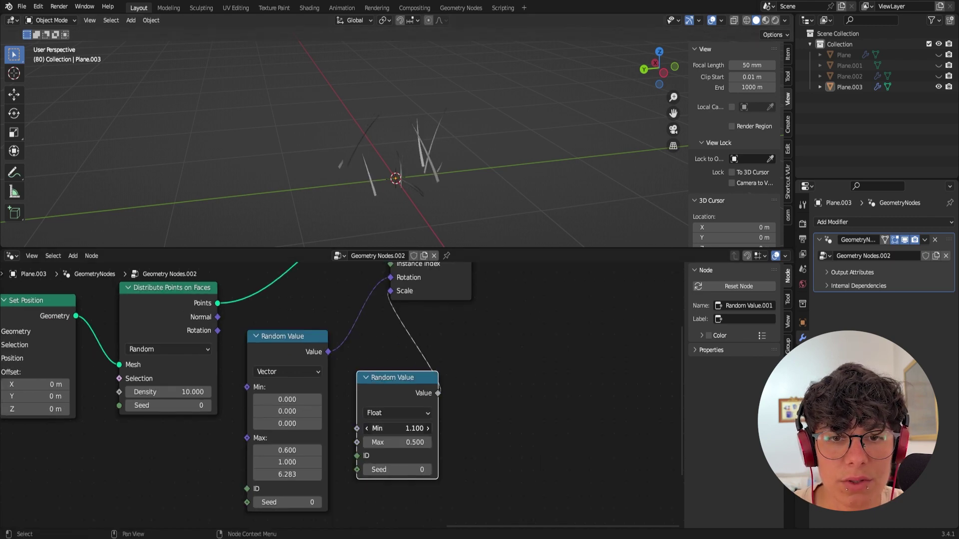
pyautogui.moveTo(395, 428); pyautogui.dragTo(415, 428)
pyautogui.moveTo(395, 442); pyautogui.dragTo(377, 442)
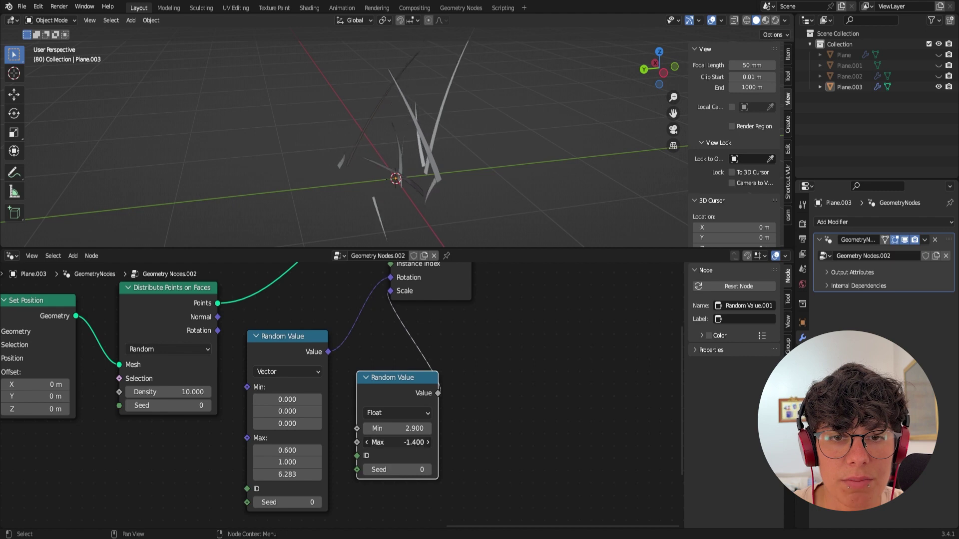
pyautogui.hotkey('ctrl', 'z')
pyautogui.hotkey('ctrl', 'z')
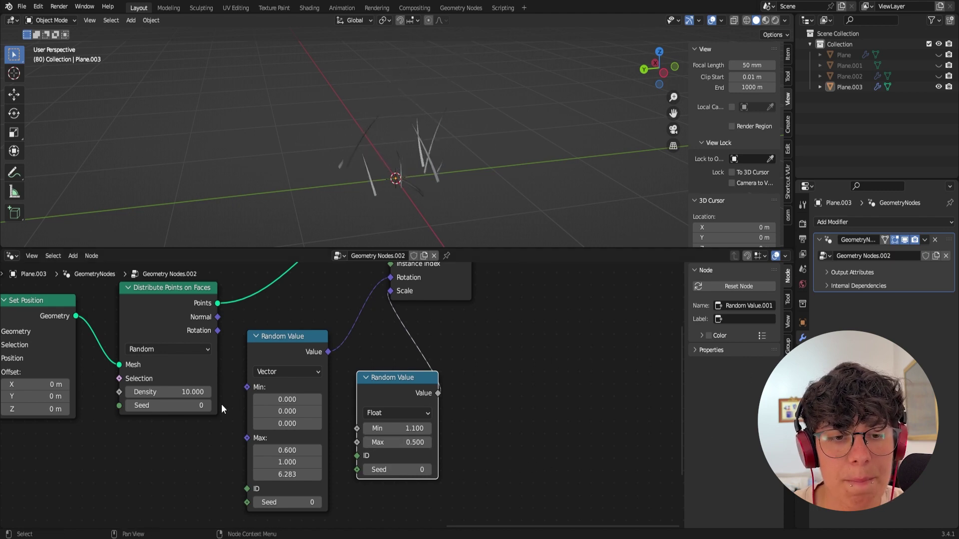
# Step: Add a Math Multiply node with values 1.4 and 100 feeding the Density input of Distribute Points on Faces
pyautogui.moveTo(116, 473); pyautogui.dragTo(381, 468, button='middle')
pyautogui.scroll(-4, 267, 508)
pyautogui.scroll(1, 372, 470)
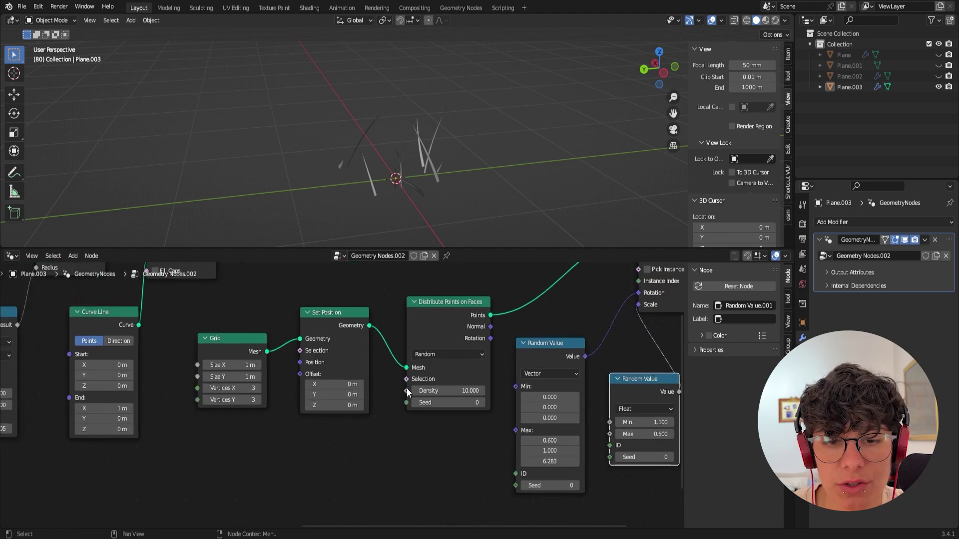
pyautogui.moveTo(406, 391); pyautogui.dragTo(327, 458)
pyautogui.write('mul')
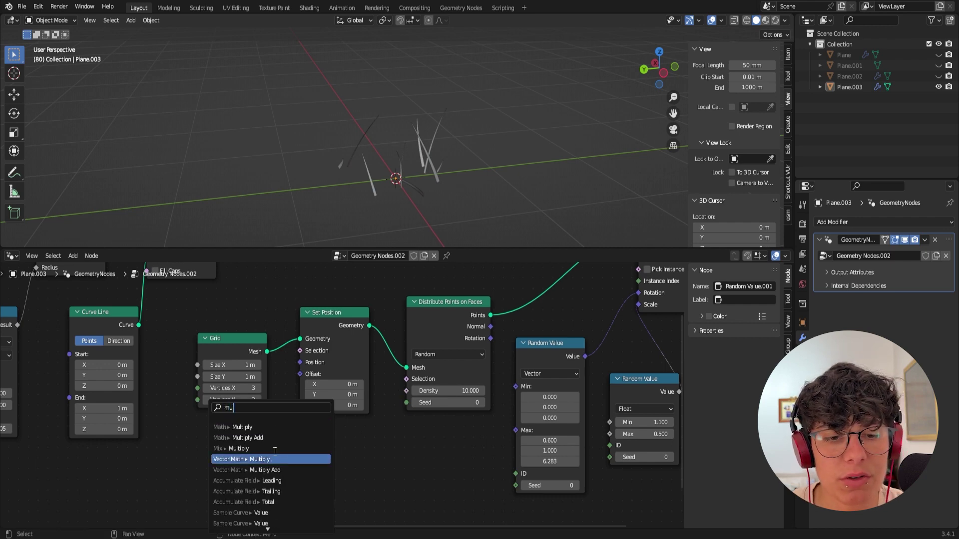
pyautogui.click(264, 427)
pyautogui.click(288, 412)
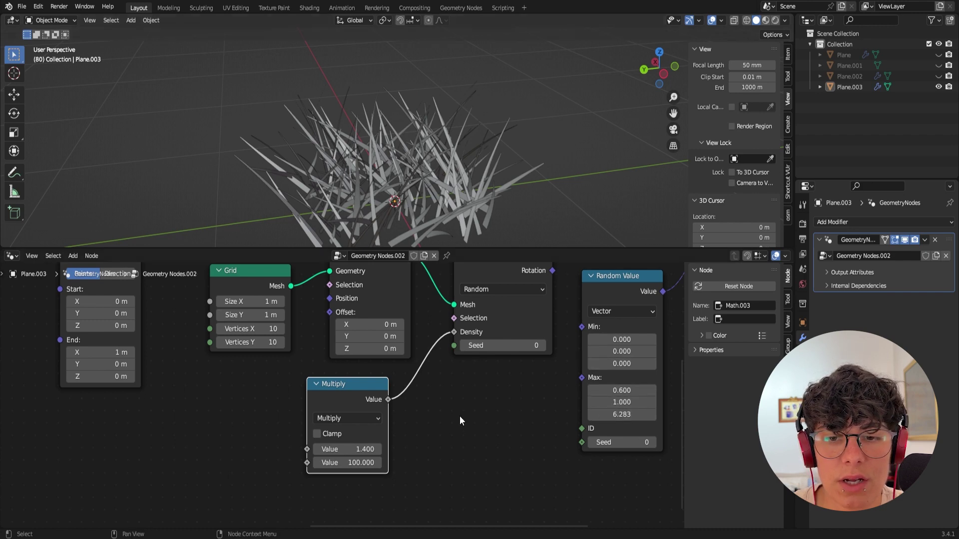
# Step: Set the second Max component of the rotation's Random Value node to 0
pyautogui.moveTo(460, 416); pyautogui.dragTo(387, 463, button='middle')
pyautogui.click(554, 449)
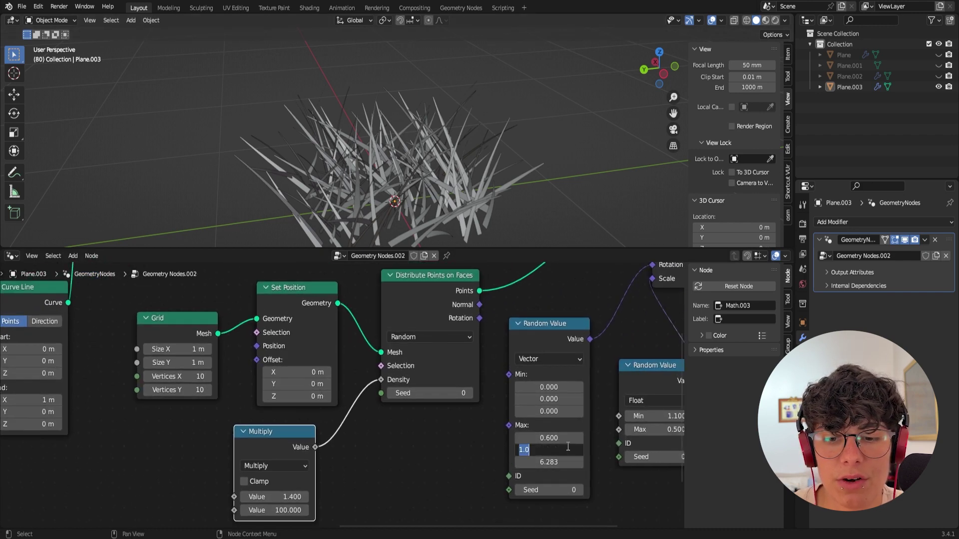
pyautogui.write('0')
pyautogui.press('Return')
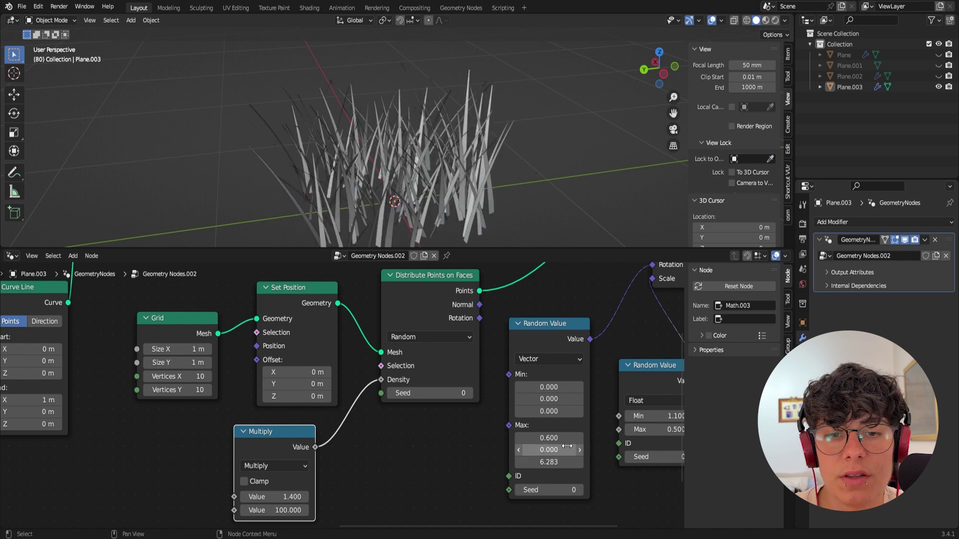
# Step: Examine the density and tilt of the scattered grass blades from several distances and angles
pyautogui.moveTo(375, 105)
pyautogui.mouseDown(button='middle')
pyautogui.moveTo(422, 113)
pyautogui.moveTo(389, 103)
pyautogui.mouseUp(button='middle')
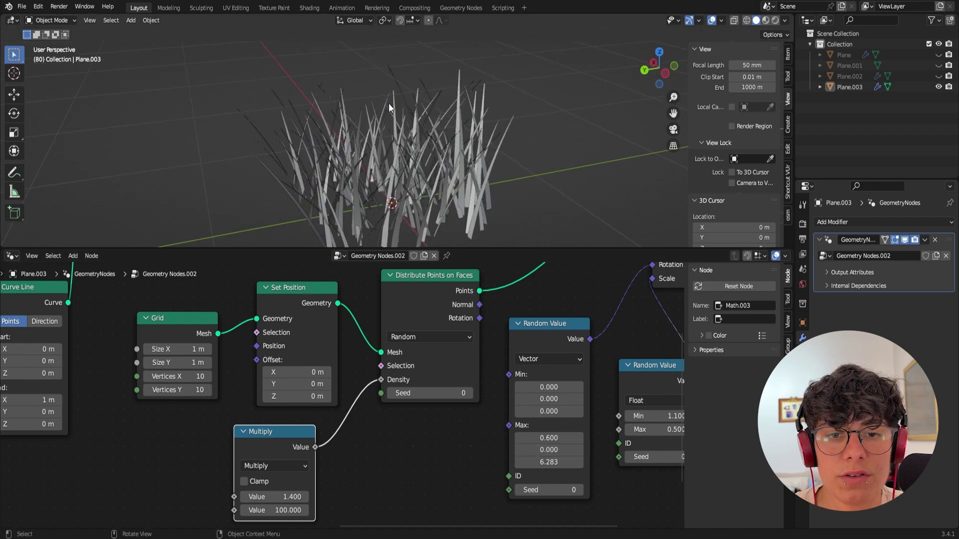
pyautogui.scroll(5, 461, 185)
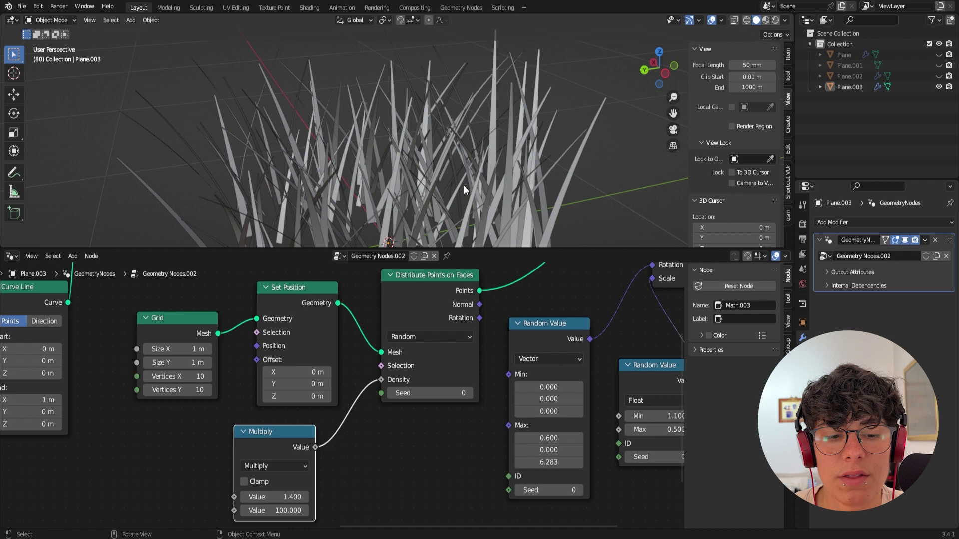
pyautogui.keyDown('shift'); pyautogui.moveTo(463, 184); pyautogui.dragTo(433, 122, button='middle'); pyautogui.keyUp('shift')
pyautogui.scroll(-2, 492, 155)
pyautogui.scroll(2, 492, 155)
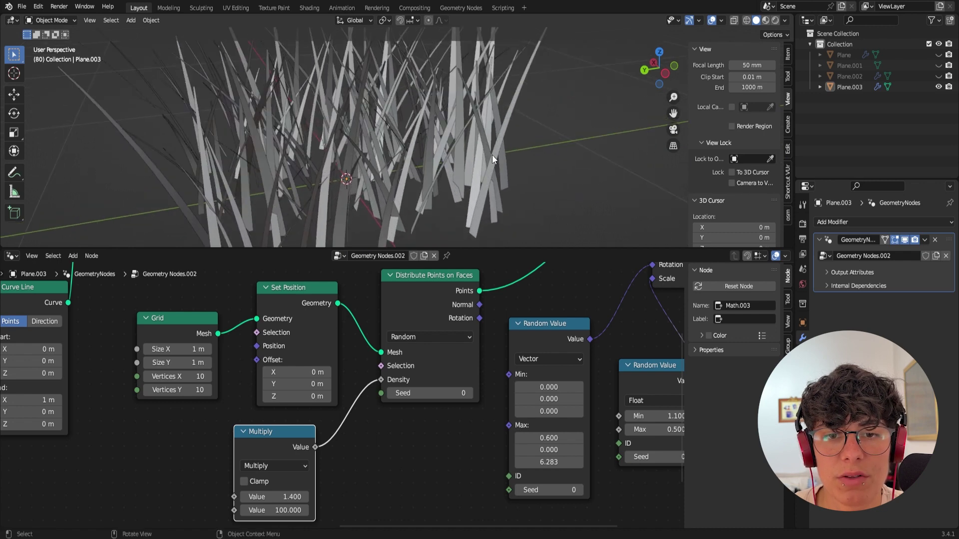
pyautogui.scroll(-5, 382, 139)
pyautogui.moveTo(382, 139); pyautogui.dragTo(437, 105, button='middle')
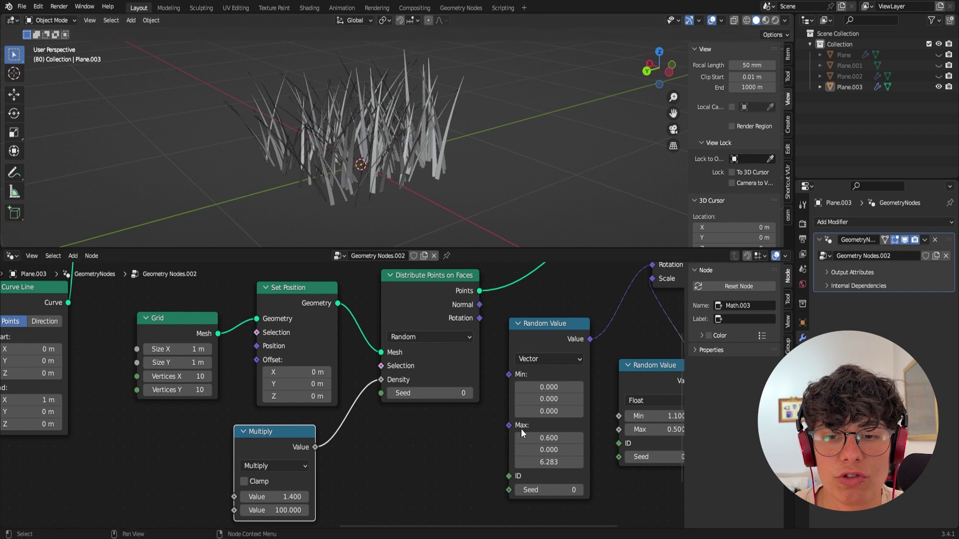
pyautogui.scroll(-1, 521, 433)
pyautogui.scroll(-1, 523, 437)
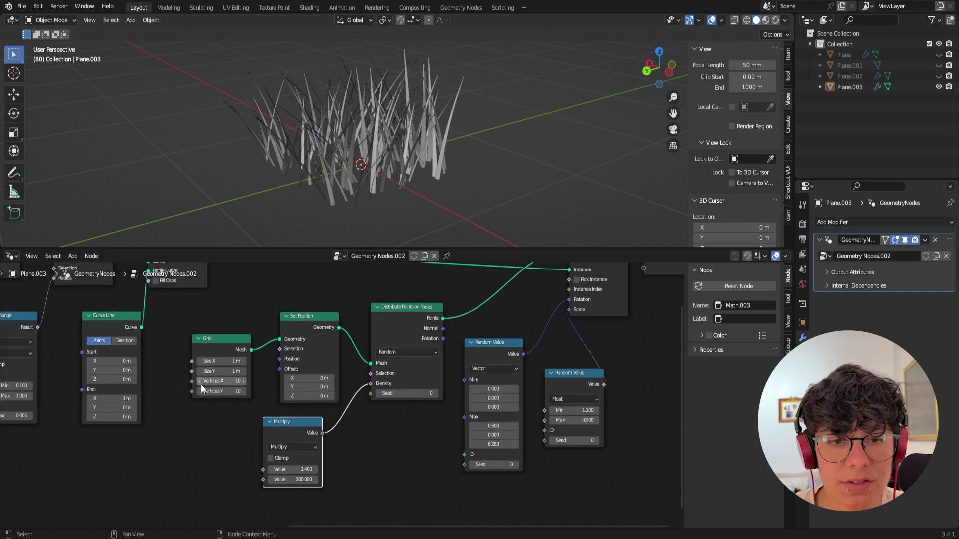
# Step: Duplicate the Vector Rotate node and insert the copy between the original and the Position input of the first Set Position node
pyautogui.moveTo(15, 415); pyautogui.dragTo(479, 324, button='middle')
pyautogui.scroll(2, 479, 323)
pyautogui.moveTo(191, 320); pyautogui.dragTo(390, 405, button='middle')
pyautogui.scroll(-3, 529, 417)
pyautogui.scroll(-1, 390, 405)
pyautogui.click(370, 347)
pyautogui.hotkey('shift', 'd')
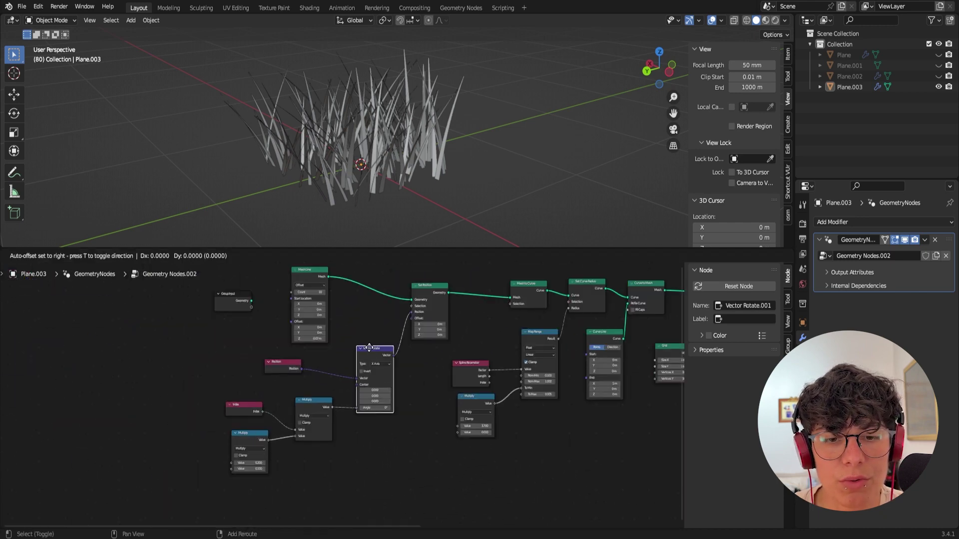
pyautogui.click(404, 339)
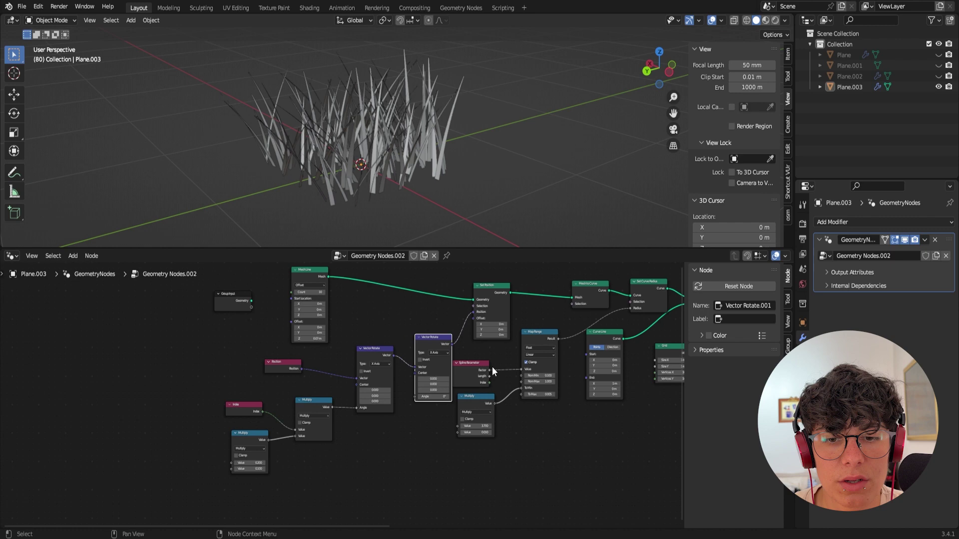
# Step: Move the Spline Parameter node clear of the duplicated Vector Rotate and set the duplicate's type to Z Axis
pyautogui.moveTo(469, 370); pyautogui.dragTo(494, 392)
pyautogui.scroll(2, 406, 372)
pyautogui.click(484, 333)
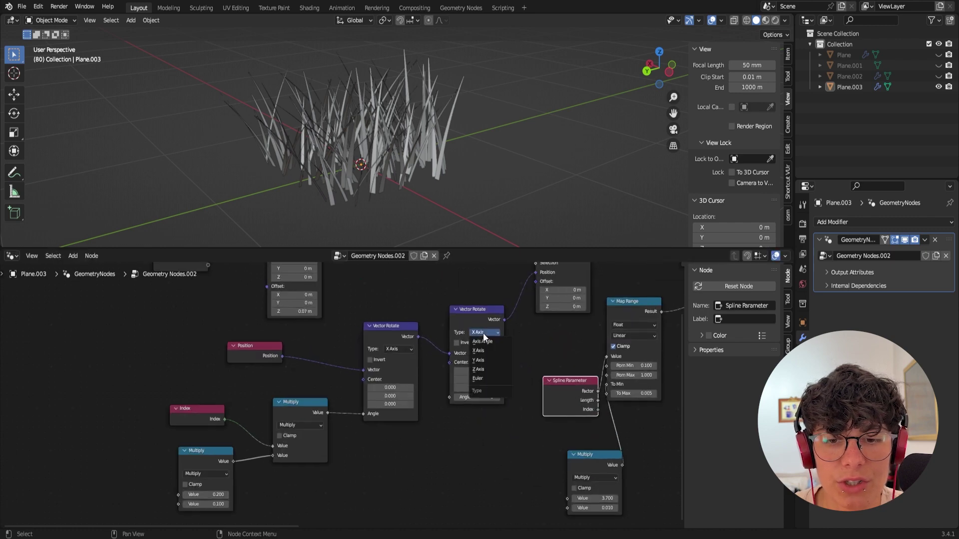
pyautogui.click(479, 370)
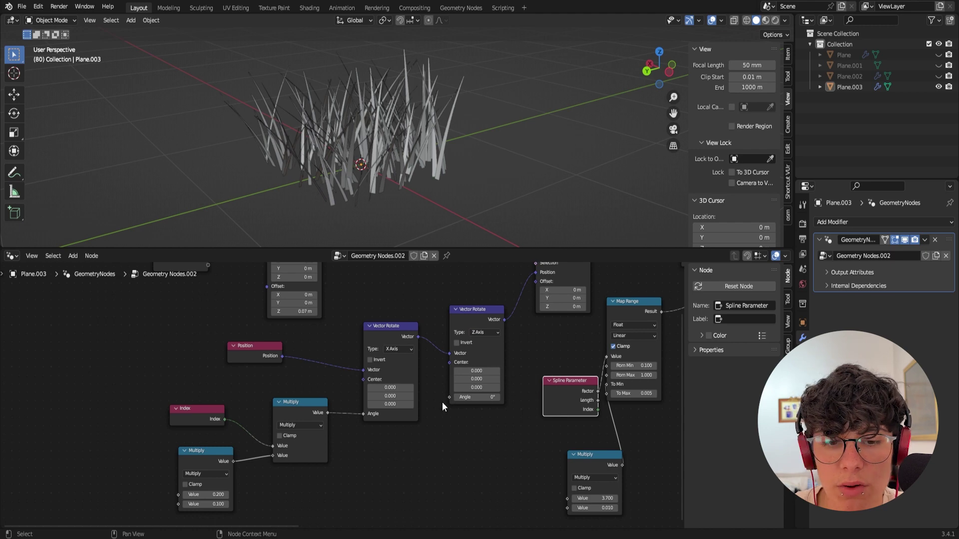
# Step: Add a Math Multiply node feeding the Z Axis rotation's Angle and connect the Index multiplication's Value output to its first value
pyautogui.moveTo(449, 398); pyautogui.dragTo(423, 459)
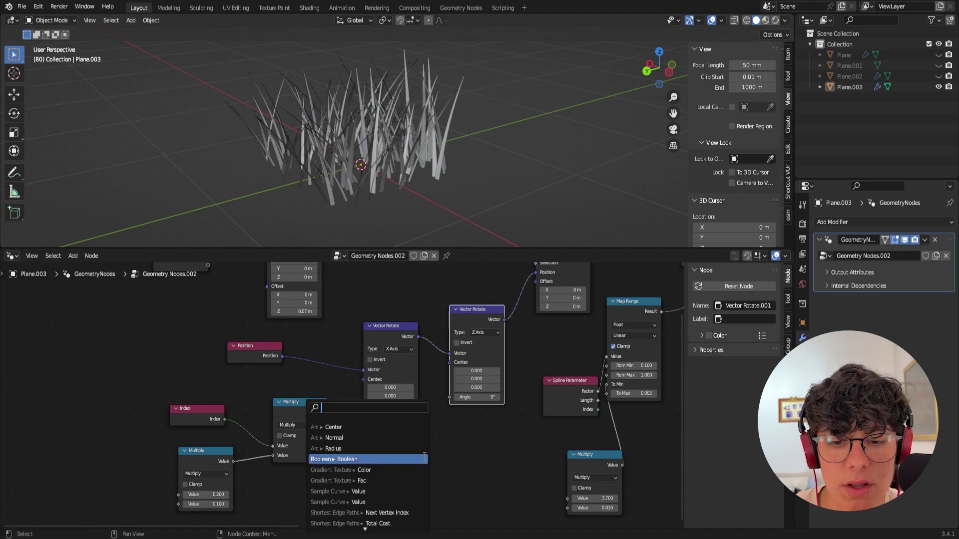
pyautogui.write('mul')
pyautogui.click(351, 428)
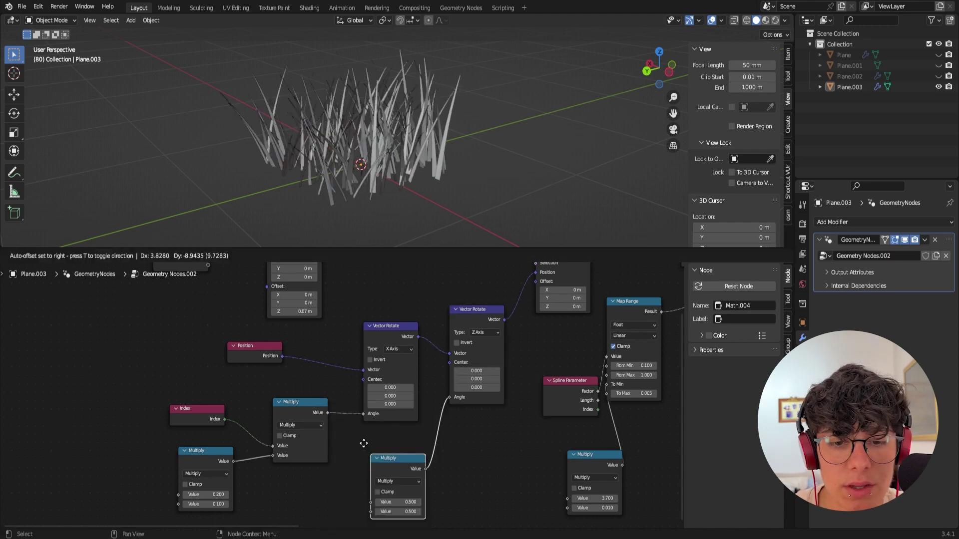
pyautogui.click(348, 416)
pyautogui.moveTo(342, 476); pyautogui.dragTo(363, 431, button='middle')
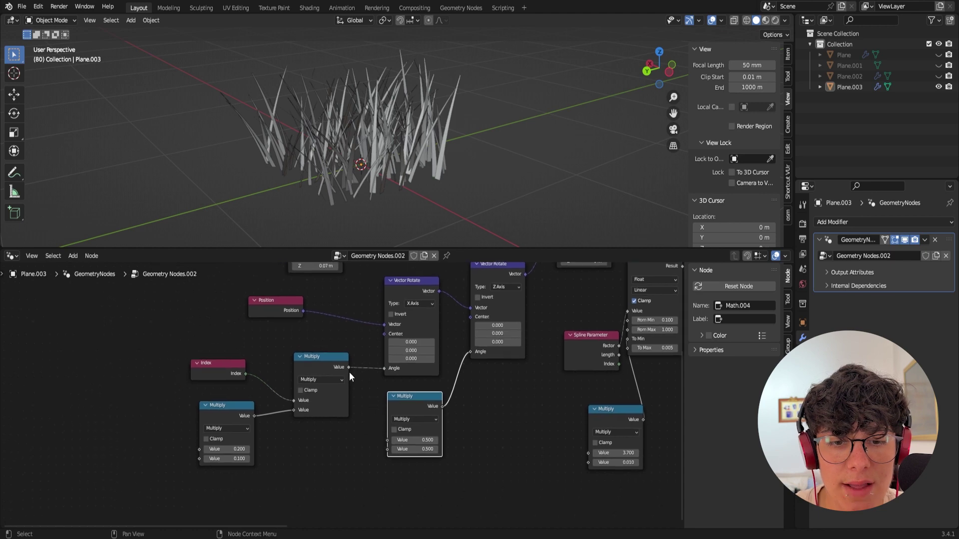
pyautogui.moveTo(349, 368); pyautogui.dragTo(355, 378)
# Step: Add a float Random Value node feeding the new Multiply node's second value, and set its Max to 1.5
pyautogui.moveTo(388, 442); pyautogui.dragTo(351, 463)
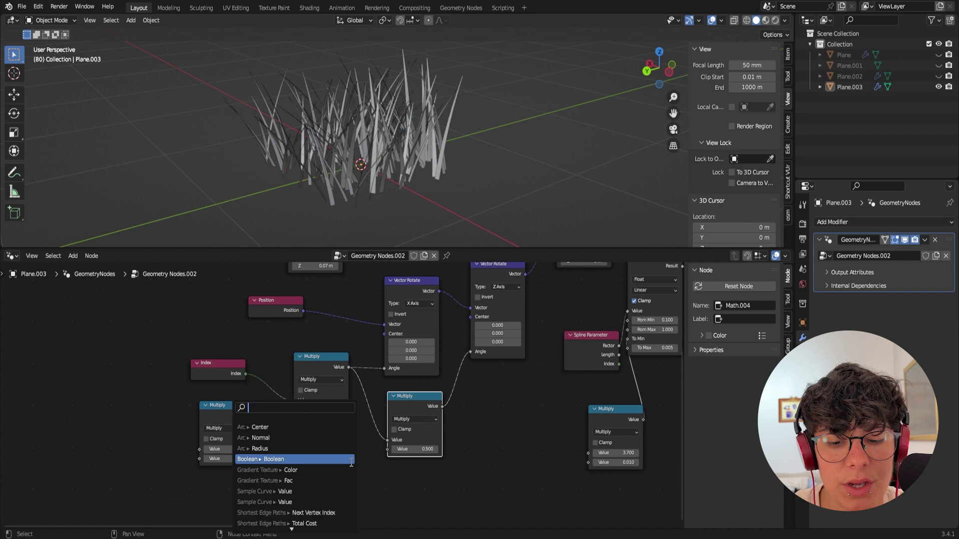
pyautogui.write('ran')
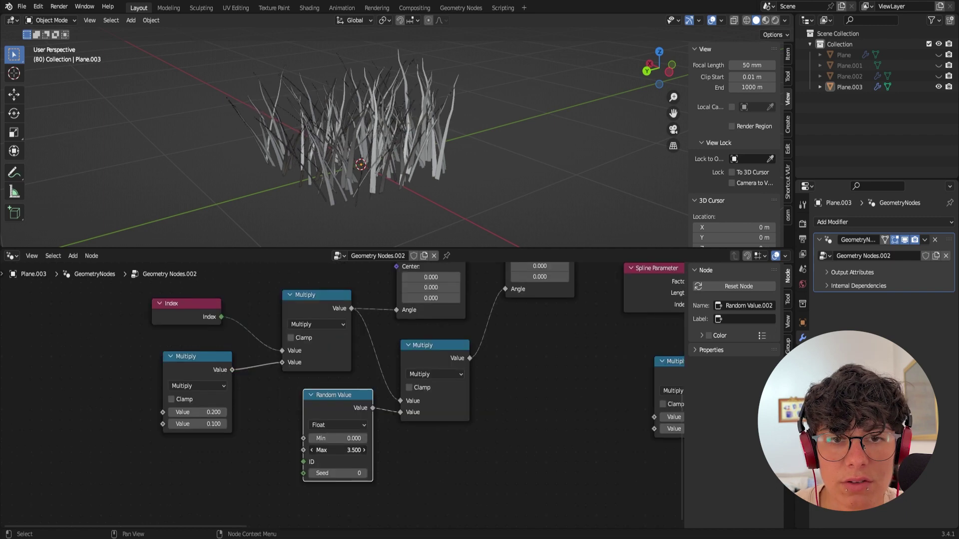
pyautogui.moveTo(343, 450); pyautogui.dragTo(323, 450)
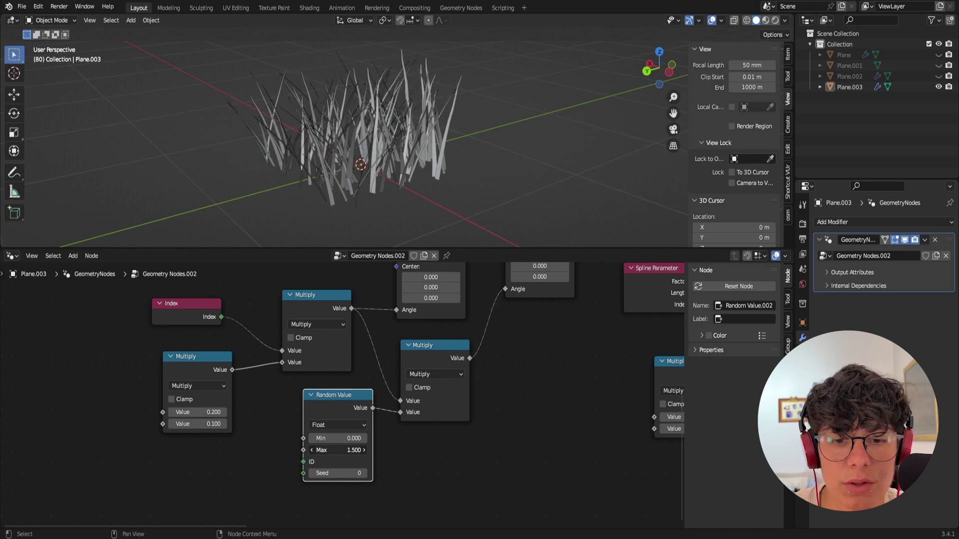
pyautogui.scroll(-4, 486, 402)
pyautogui.scroll(5, 463, 71)
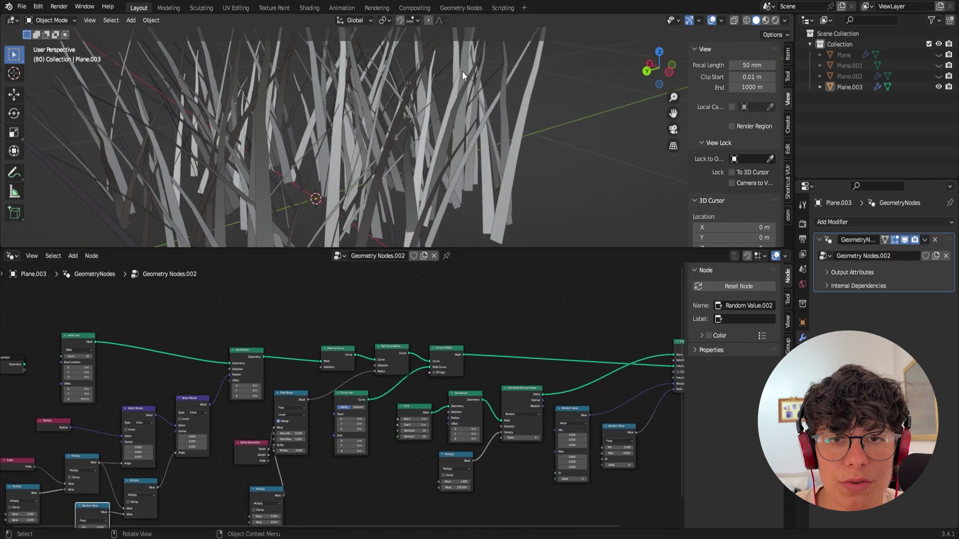
pyautogui.scroll(3, 330, 409)
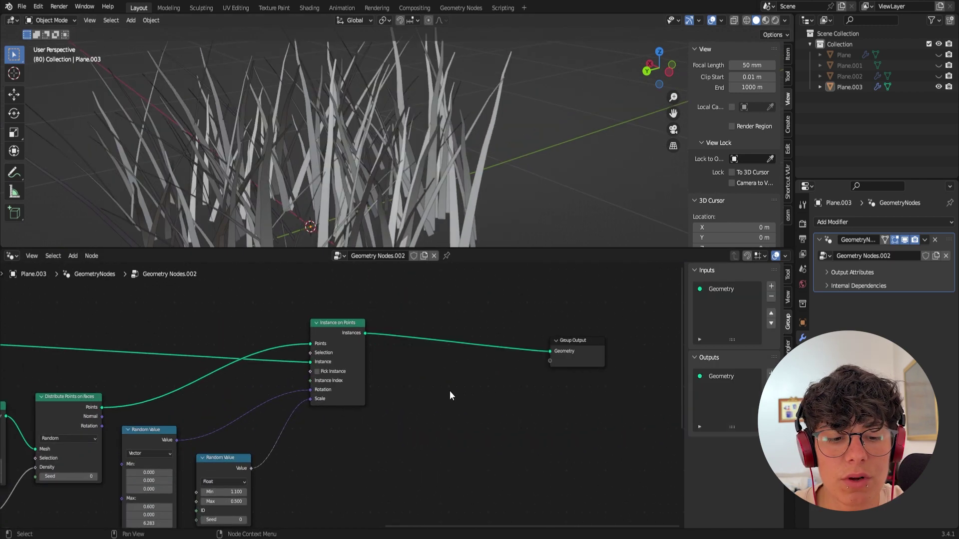
# Step: Insert a Subdivision Surface node at level 1 between the Instance on Points and Group Output nodes
pyautogui.hotkey('shift', 'a')
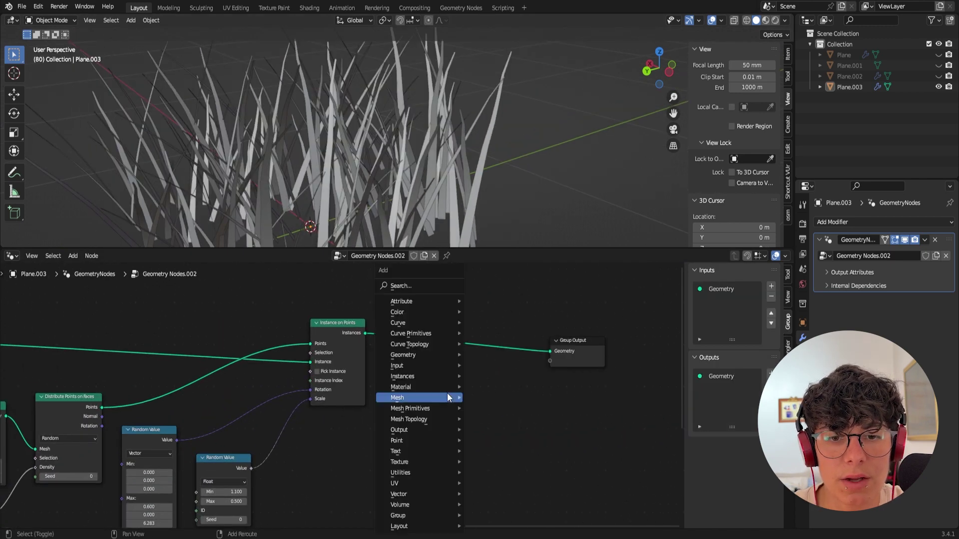
pyautogui.click(400, 286)
pyautogui.write('sub')
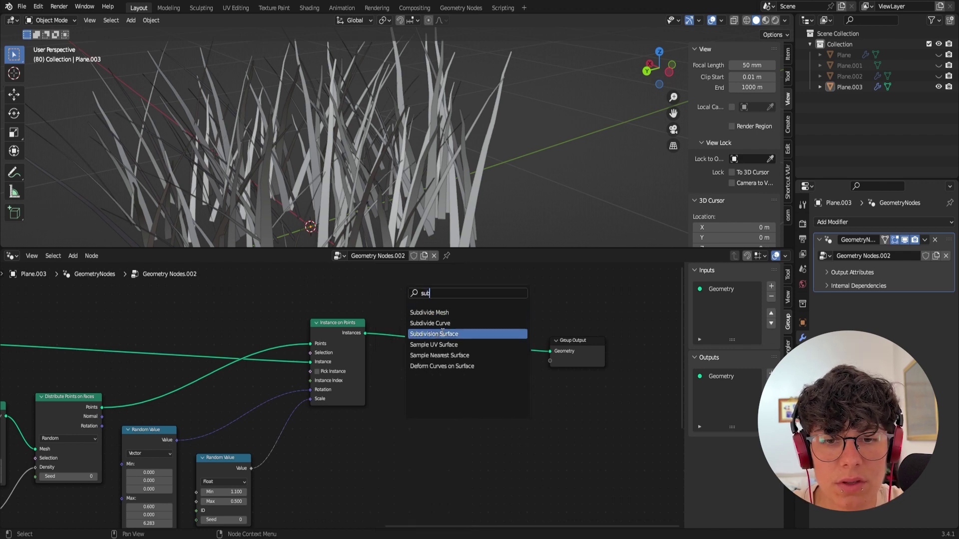
pyautogui.click(439, 335)
pyautogui.click(463, 341)
pyautogui.scroll(4, 451, 71)
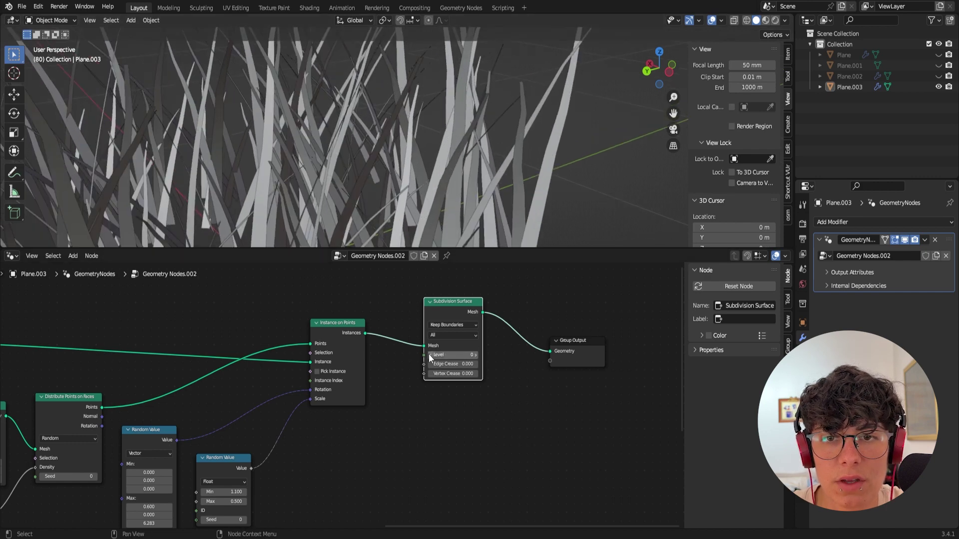
pyautogui.scroll(-5, 479, 140)
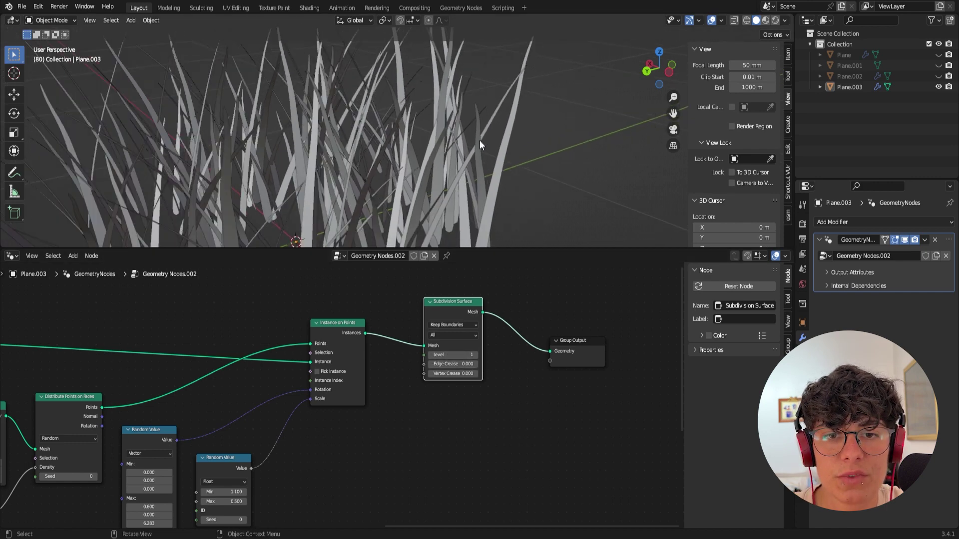
pyautogui.scroll(2, 471, 137)
pyautogui.scroll(-3, 455, 487)
# Step: Move the Group Output node aside, insert a Set Material node after Subdivision Surface, and assign the Grass material in it
pyautogui.moveTo(505, 363); pyautogui.dragTo(564, 348)
pyautogui.scroll(1, 486, 367)
pyautogui.hotkey('shift', 'a')
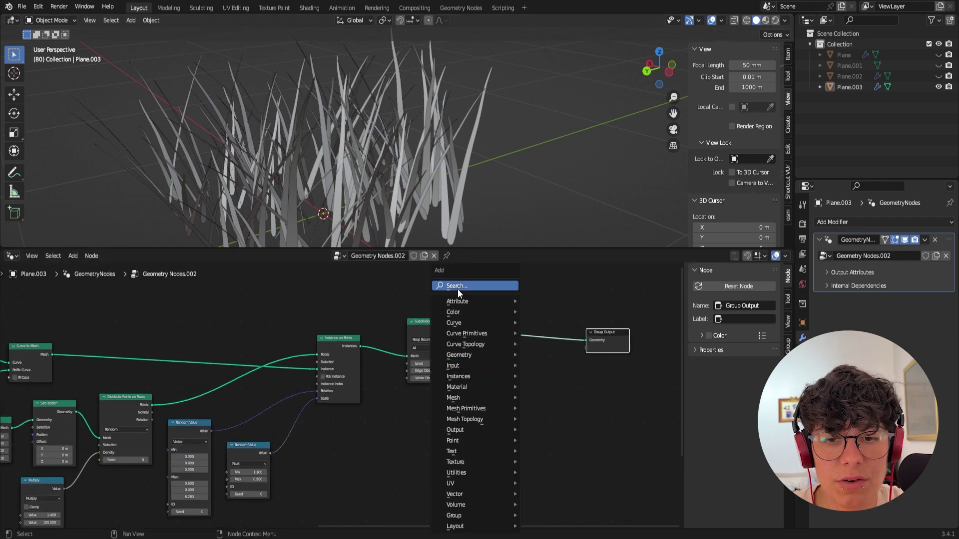
pyautogui.click(457, 287)
pyautogui.write('set')
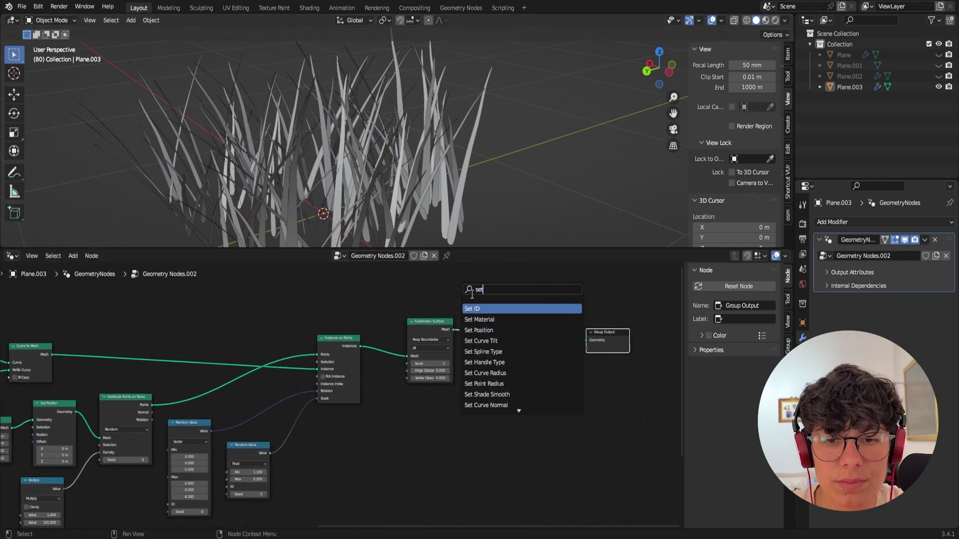
pyautogui.click(480, 319)
pyautogui.click(499, 340)
pyautogui.click(501, 344)
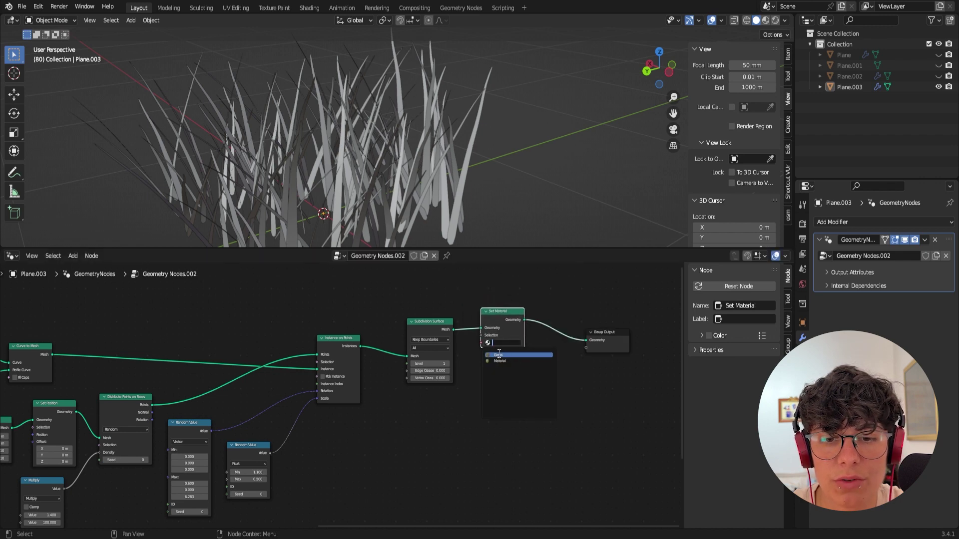
pyautogui.click(502, 355)
# Step: Show the grass in Material Preview shading and examine its look and the Grass material's shader nodes
pyautogui.click(768, 21)
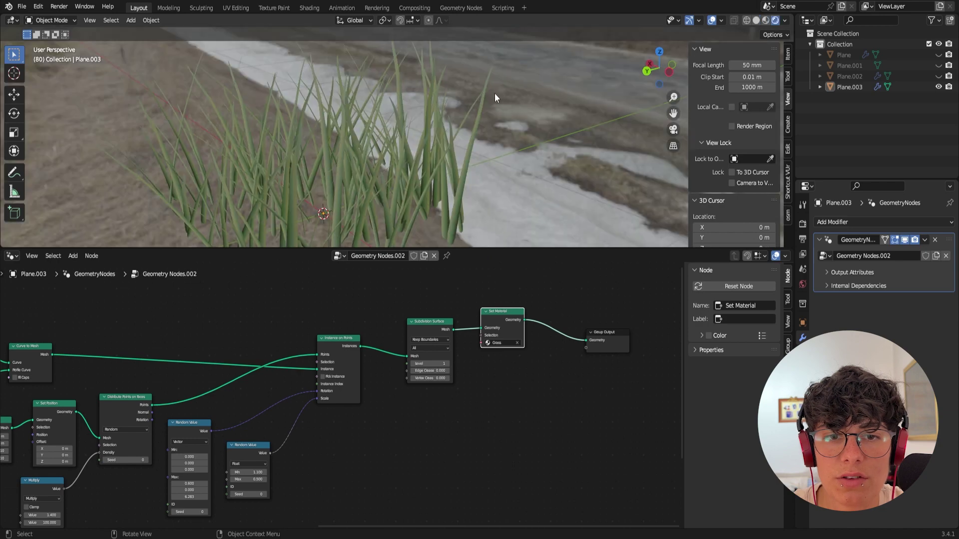
pyautogui.moveTo(293, 154)
pyautogui.mouseDown(button='middle')
pyautogui.moveTo(322, 128)
pyautogui.moveTo(301, 157)
pyautogui.mouseUp(button='middle')
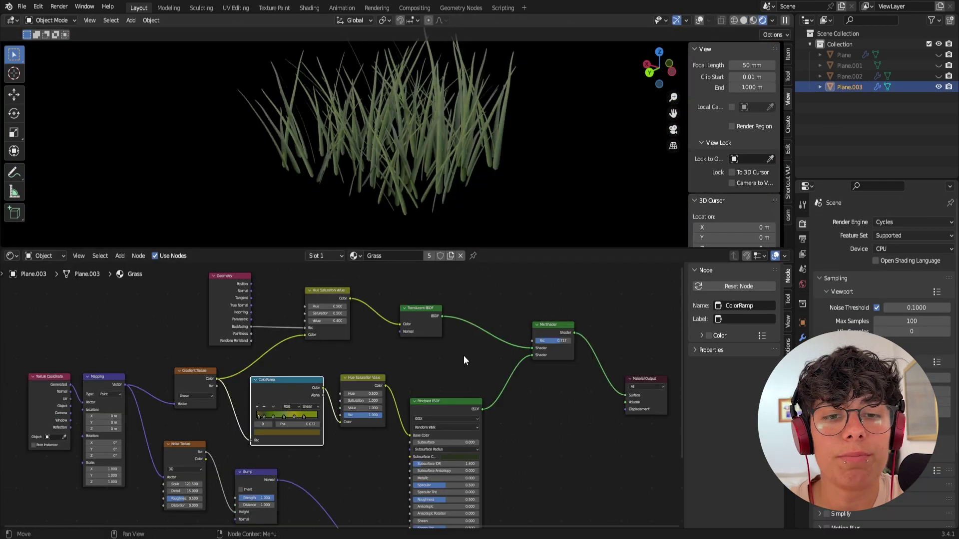
pyautogui.scroll(1, 467, 356)
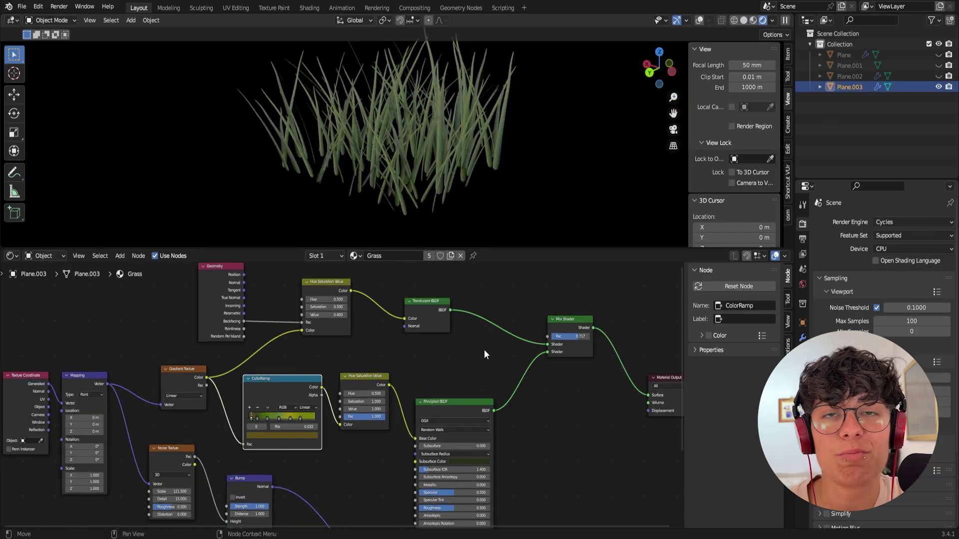